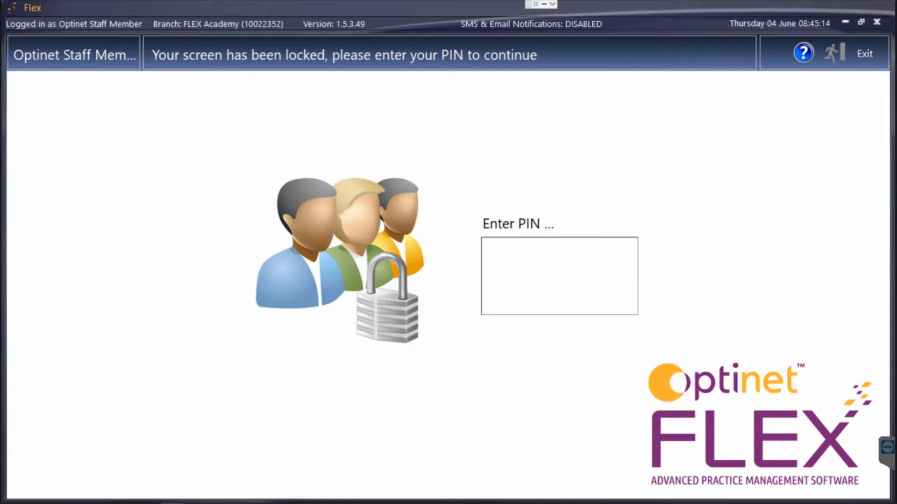
Enter the staff PIN on the lock screen to unlock Optinet FLEX
text(1234)
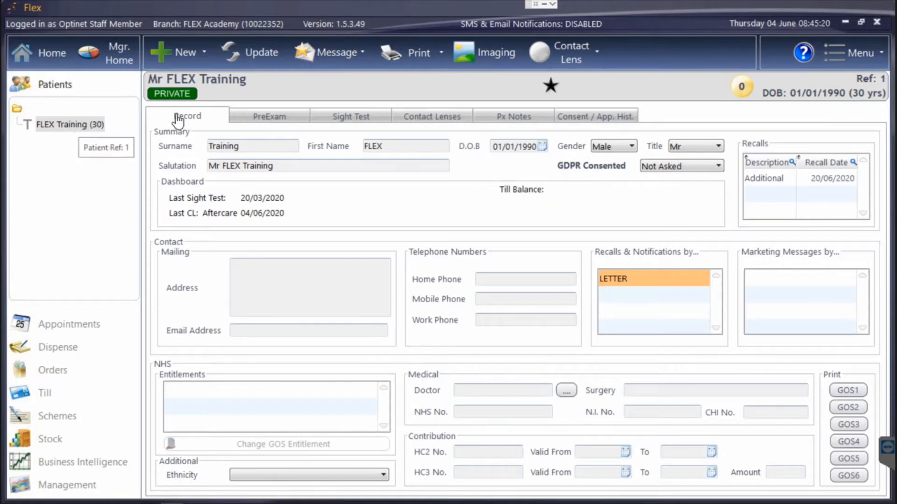
Open the training patient's Schemes page from the Contact Lens menu
click(563, 53)
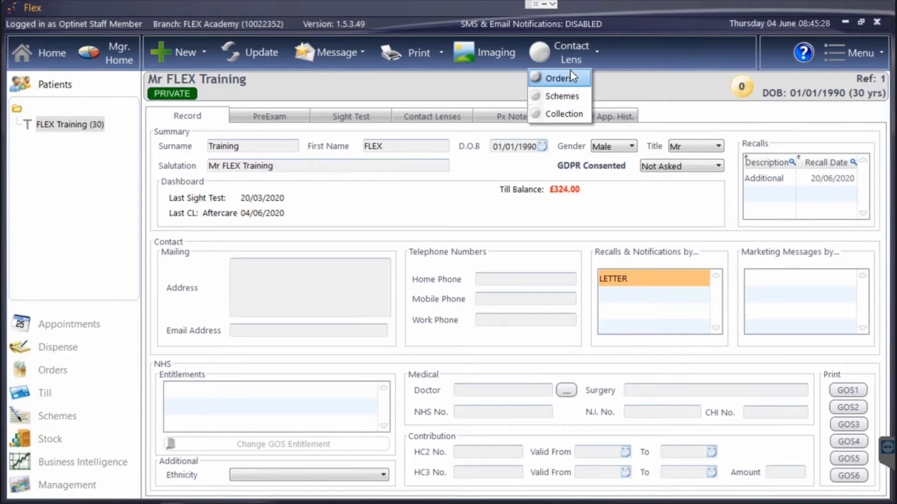
click(567, 99)
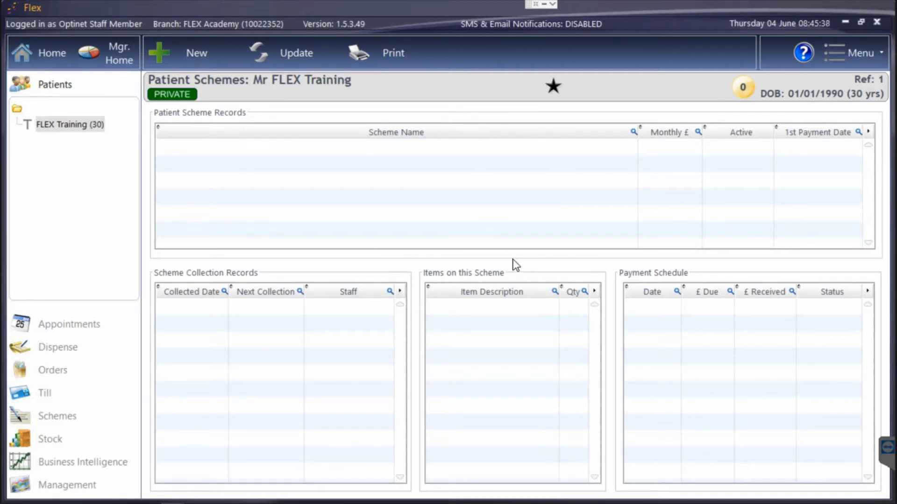
Create a new Payment Plan scheme record paid into the Practice Direct Debit account
click(186, 57)
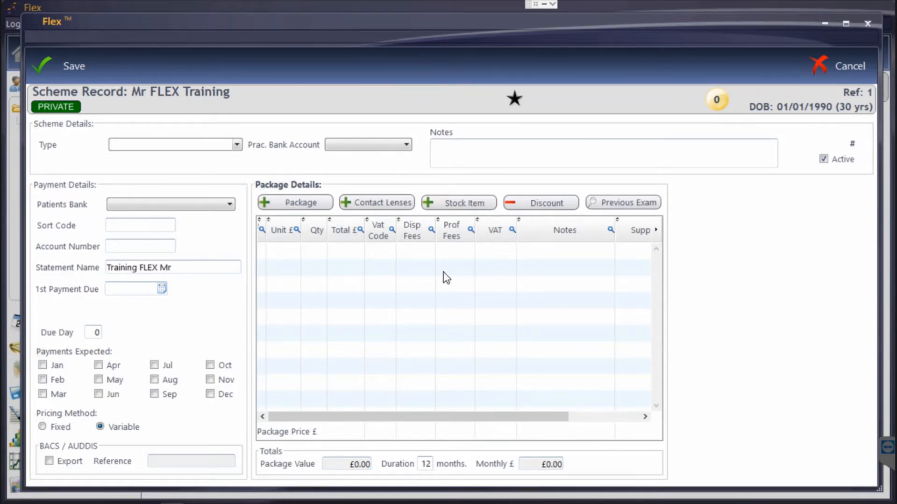
click(157, 147)
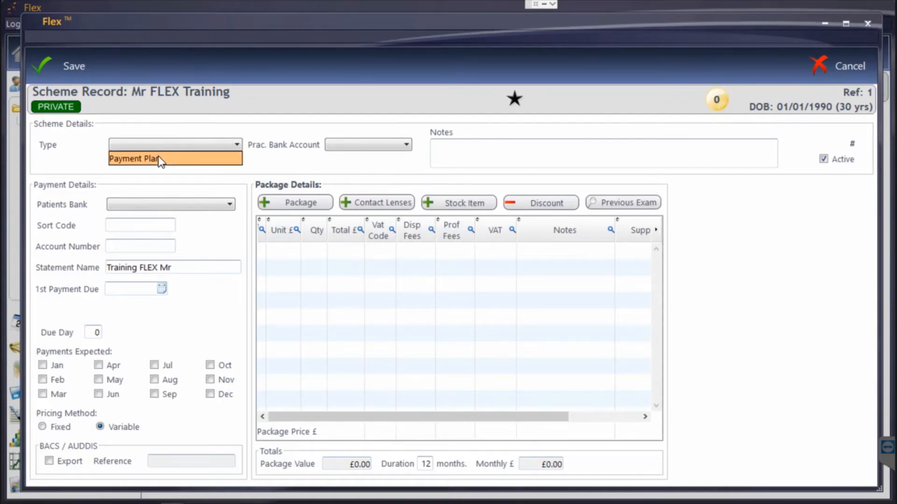
click(158, 157)
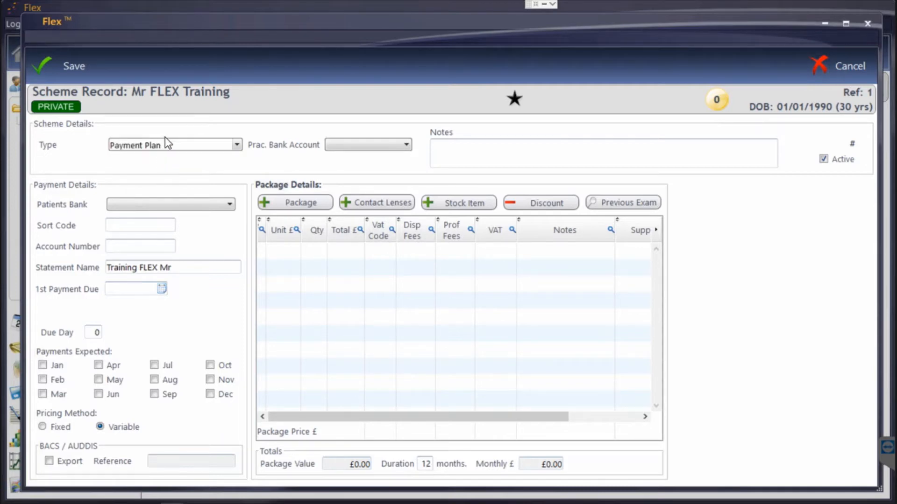
click(363, 146)
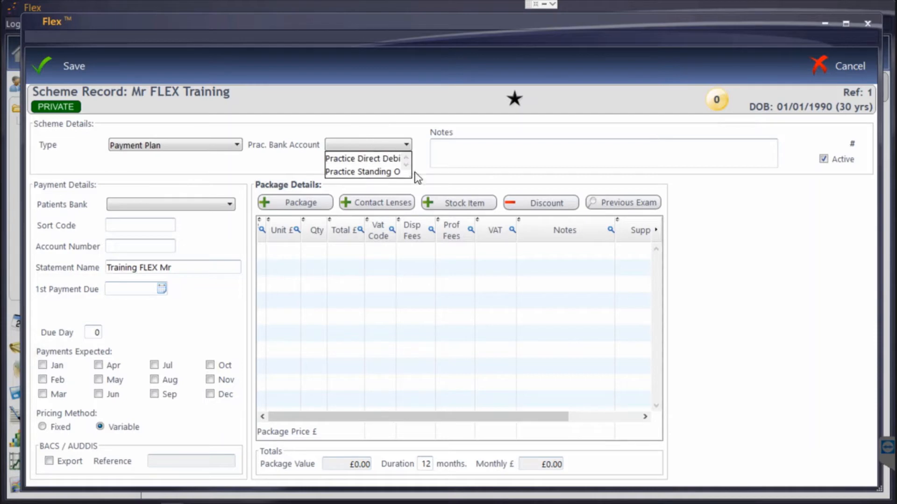
drag(410, 176, 438, 191)
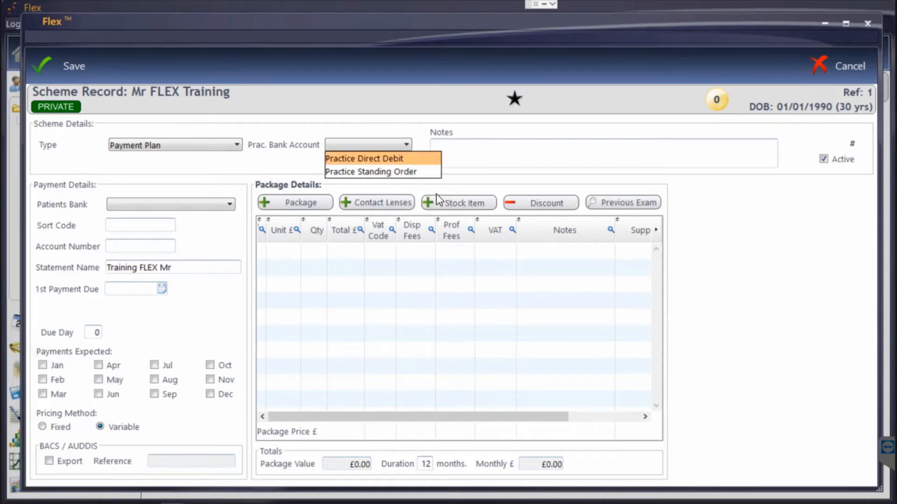
click(390, 159)
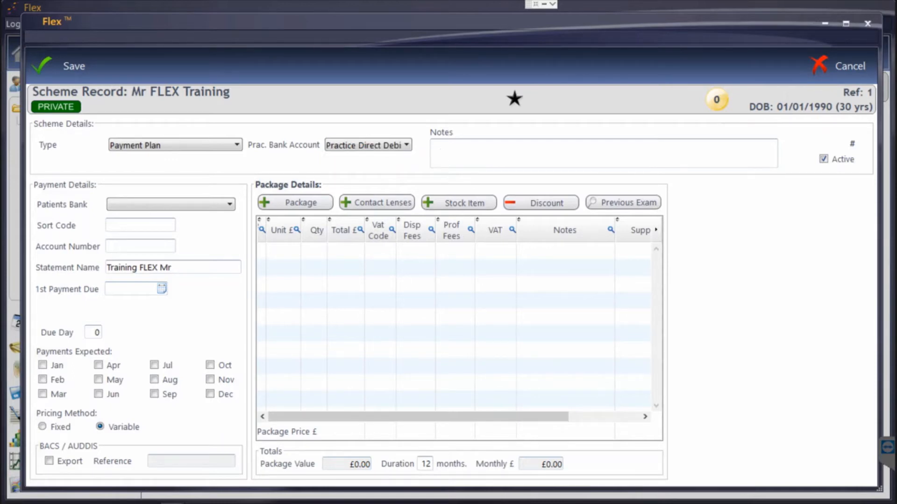
Add the note 'Also pays for Px 123' and set the patient's bank to Practice Direct Debit
key(Tab)
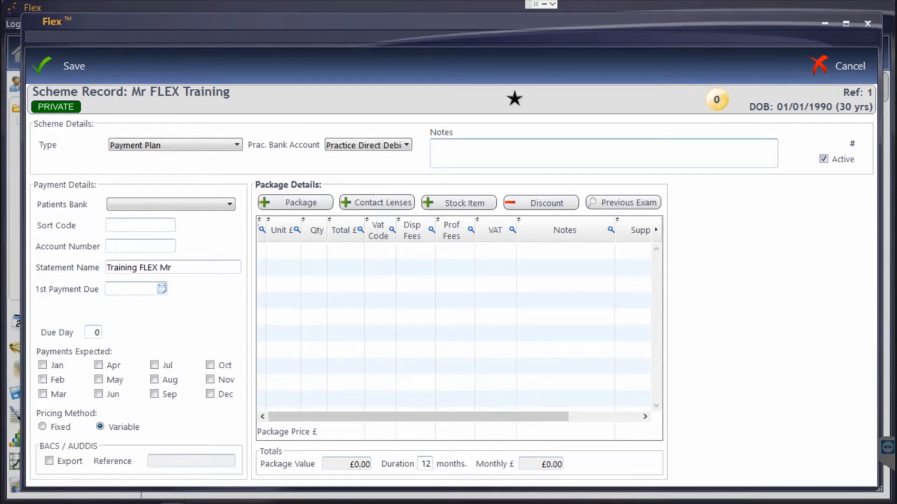
text(Also pays for Px 123)
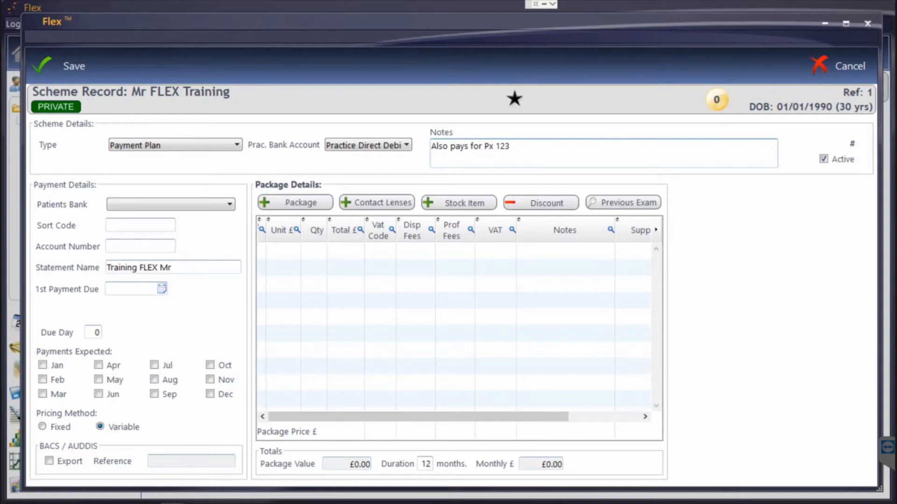
click(147, 206)
click(156, 220)
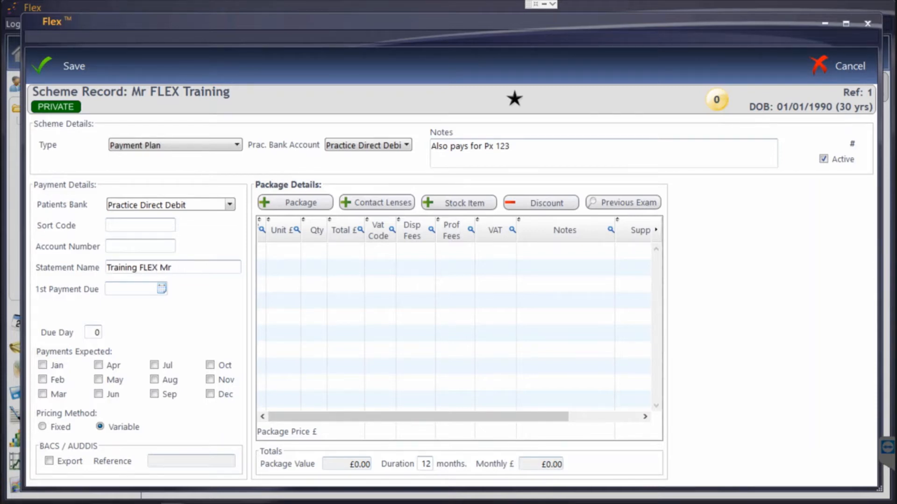
click(162, 289)
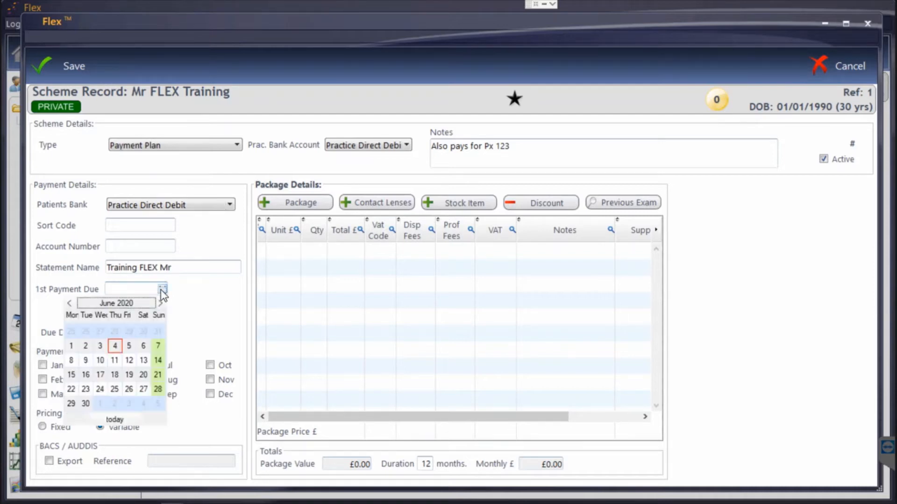
Set the first payment to 15/06/2020, expect payments every month, and use Fixed pricing
click(72, 374)
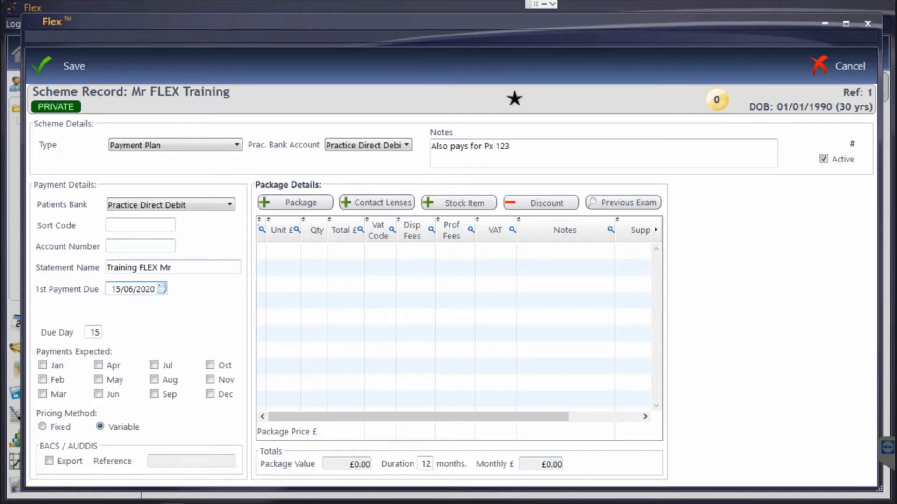
right_click(126, 372)
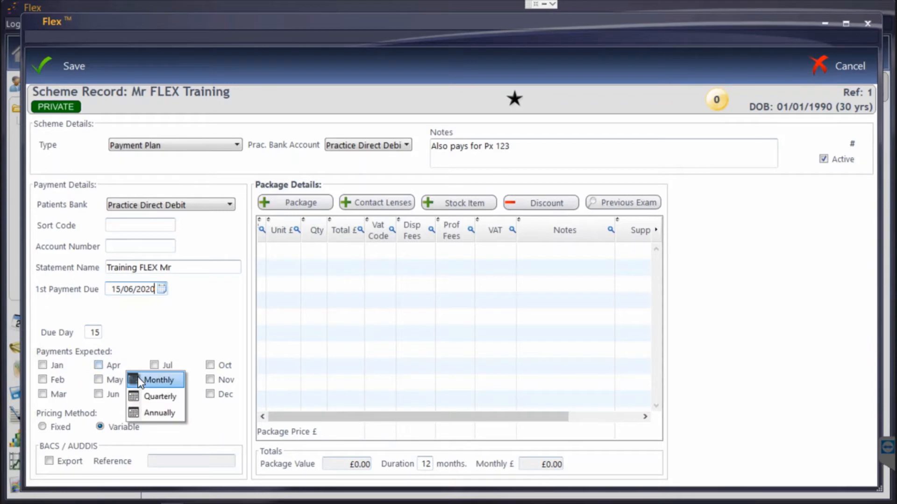
click(140, 380)
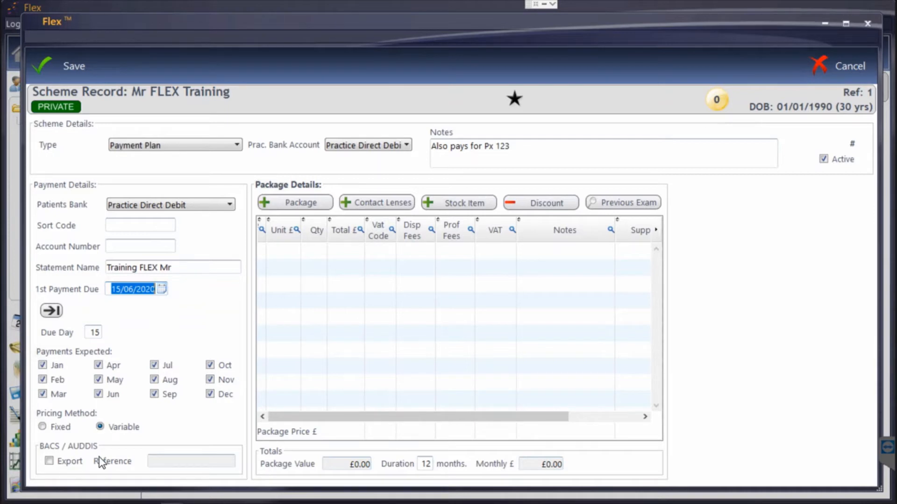
click(42, 427)
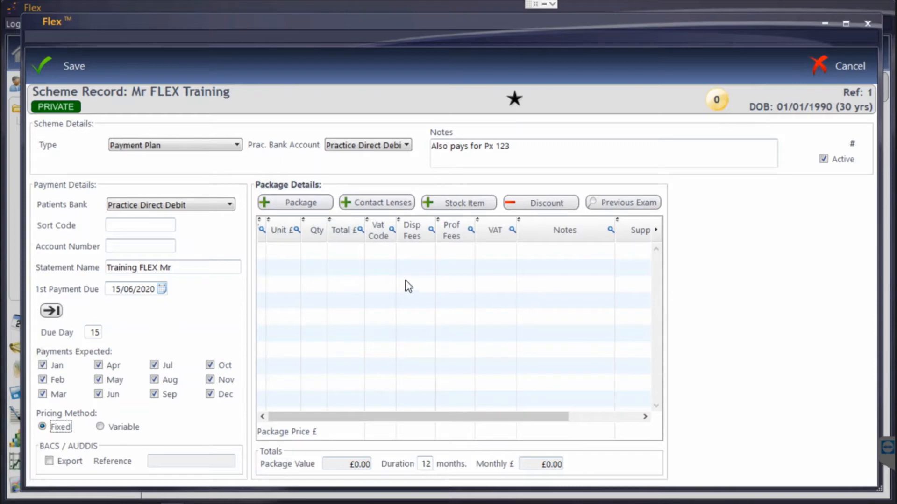
Add the Chairtime package, giving a CL Fees line of 12 × £10.00 totalling £120.00
click(314, 206)
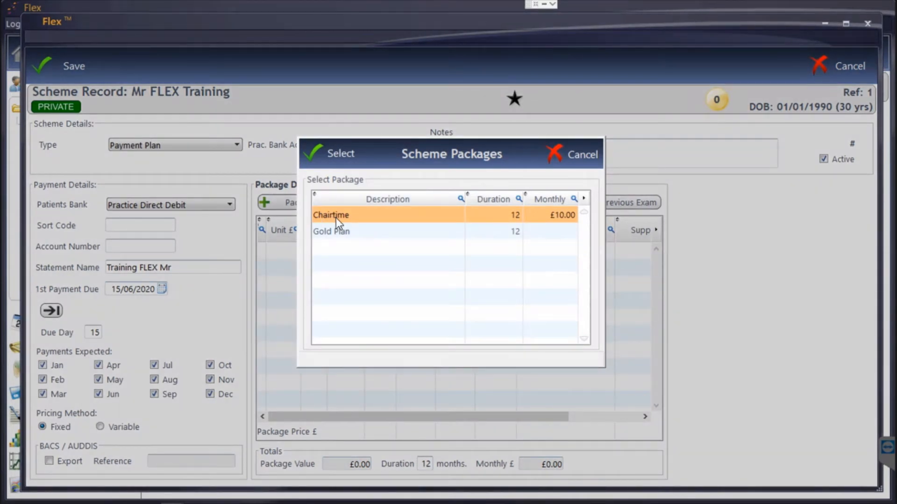
double_click(342, 218)
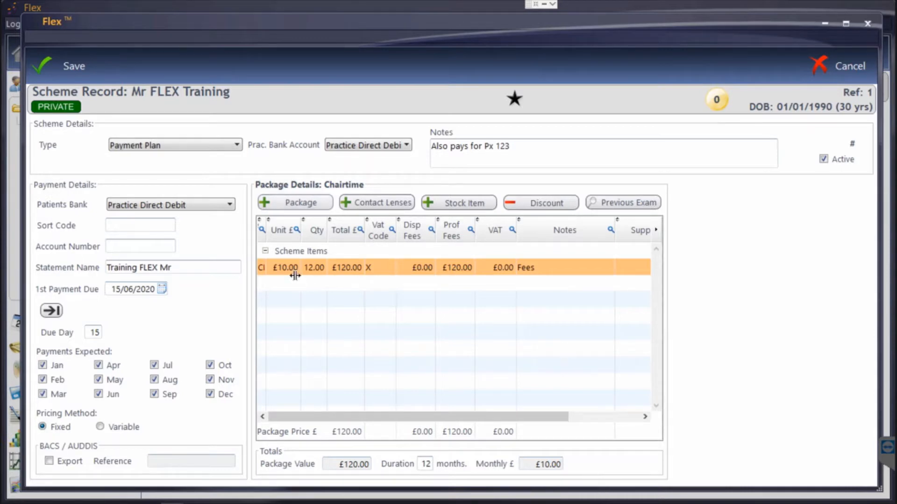
drag(269, 230, 296, 231)
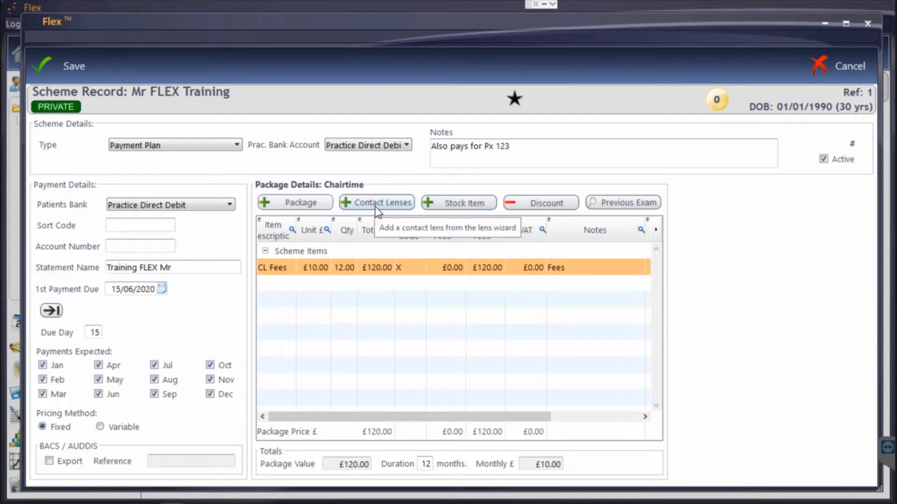
Add Avaira (minus) lenses from the 04/06/2020 exam at PAYG £10 for 12 units, then save
click(623, 207)
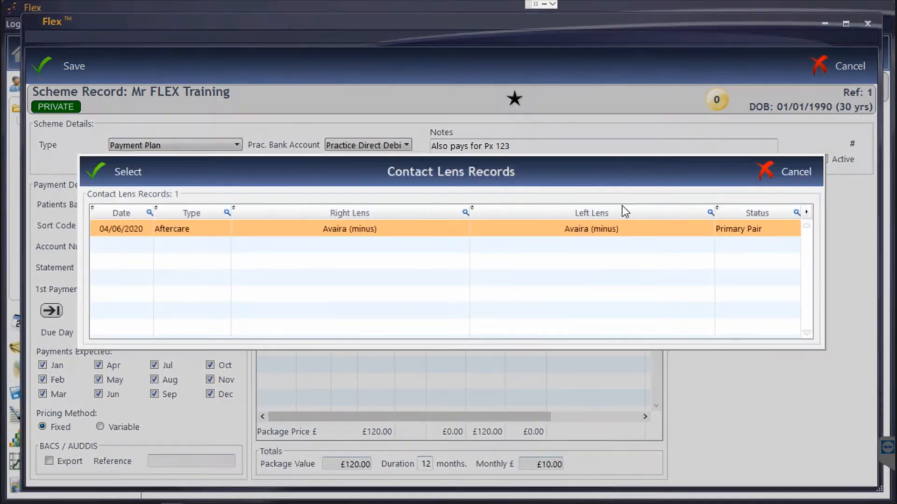
double_click(376, 230)
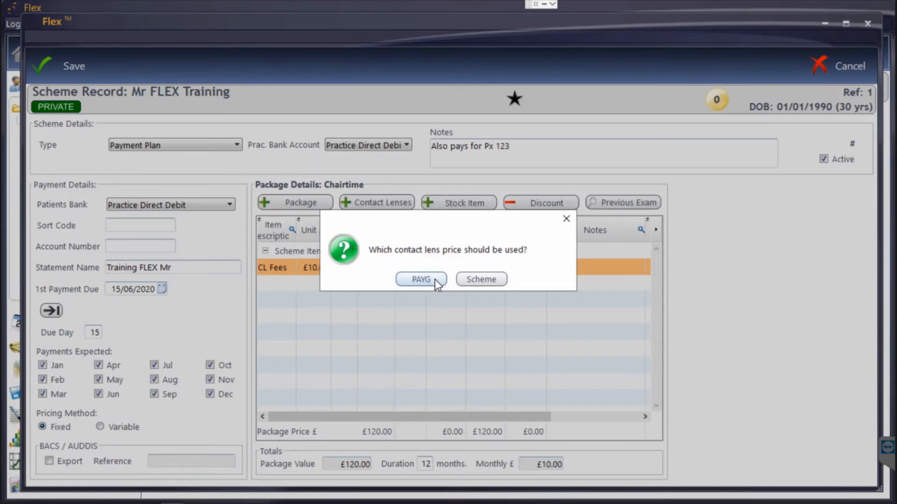
click(436, 279)
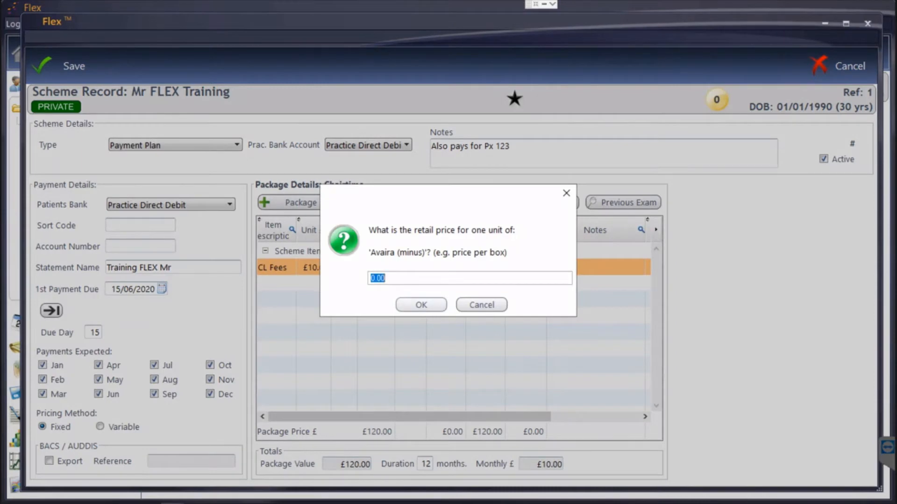
text(10)
key(Return)
text(1)
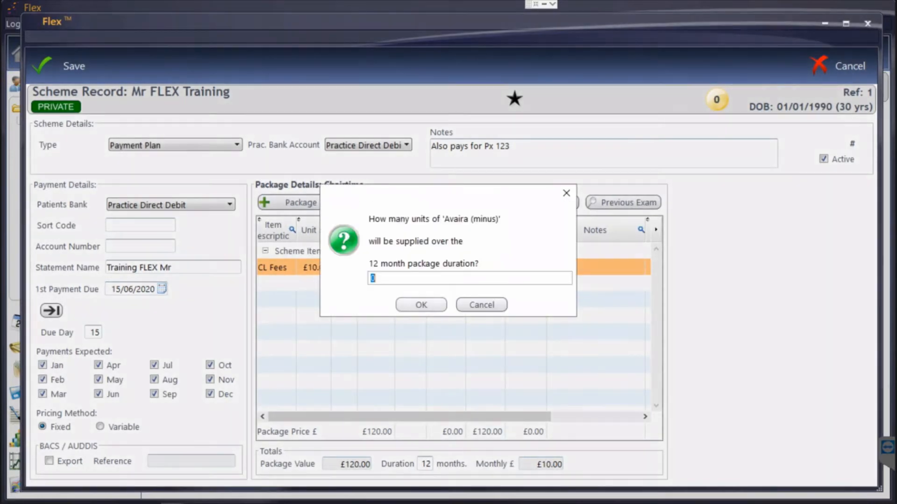
text(2)
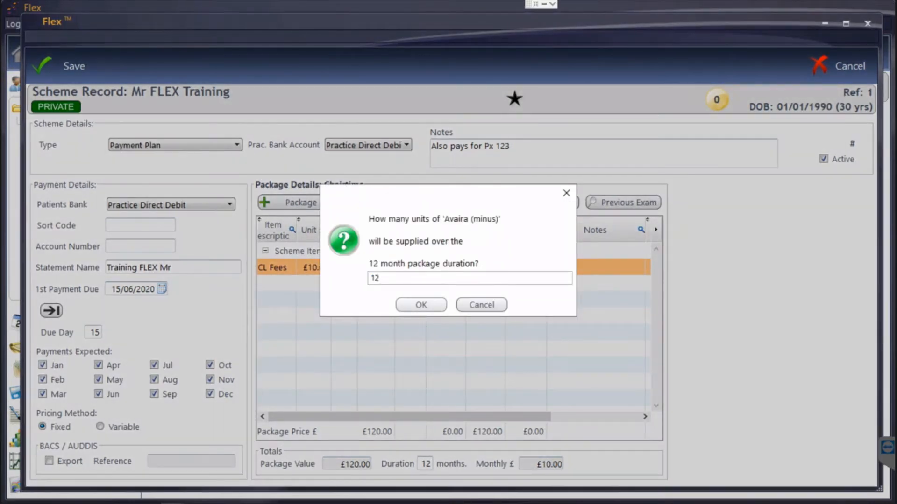
key(Return)
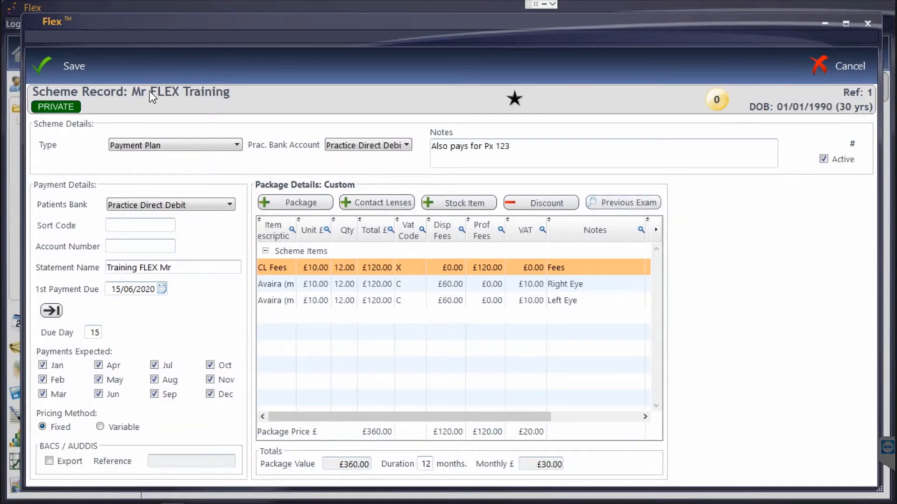
click(67, 77)
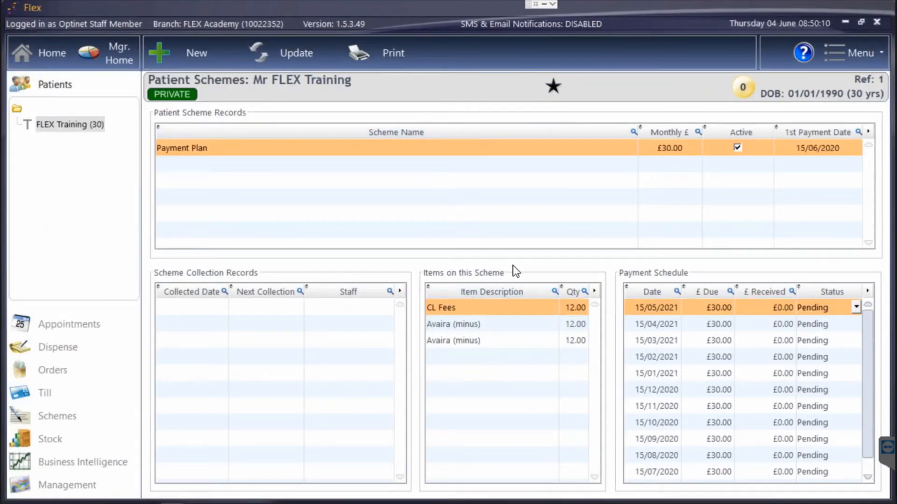
Sort the payment schedule by date, edit the 15/04/21 amount due, and save the Payment Plan
click(649, 292)
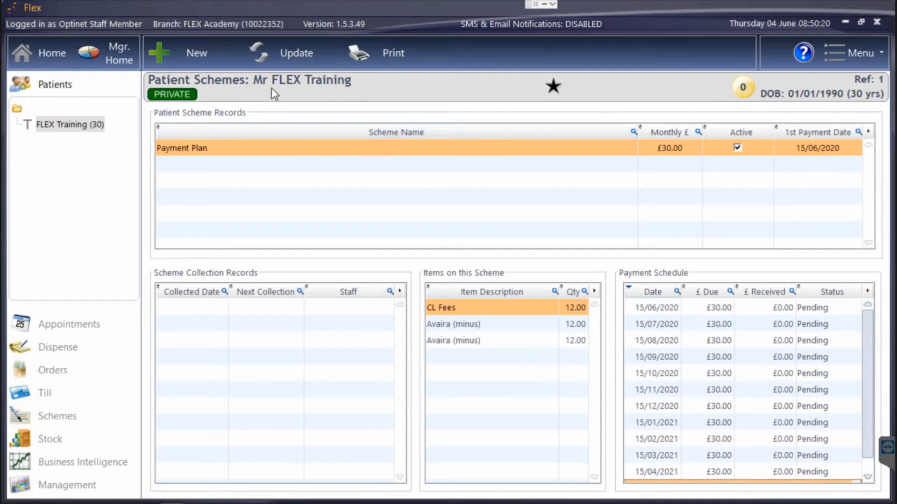
click(258, 52)
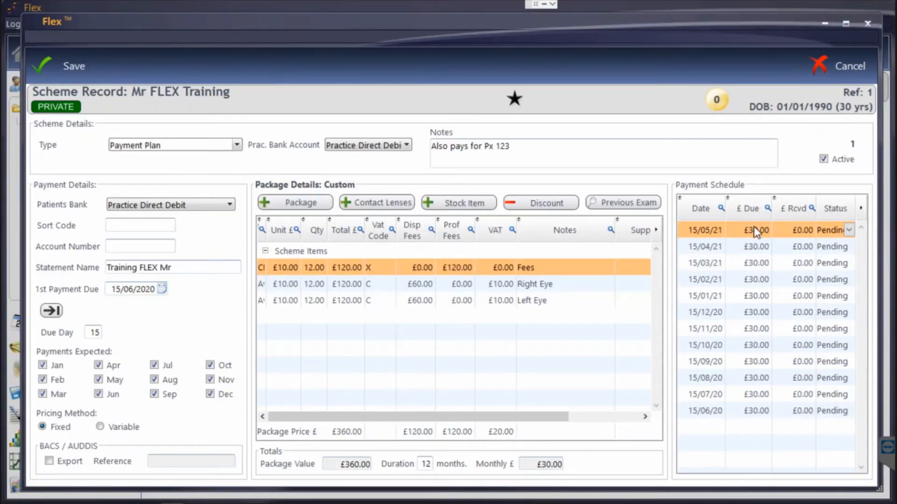
click(756, 246)
click(756, 247)
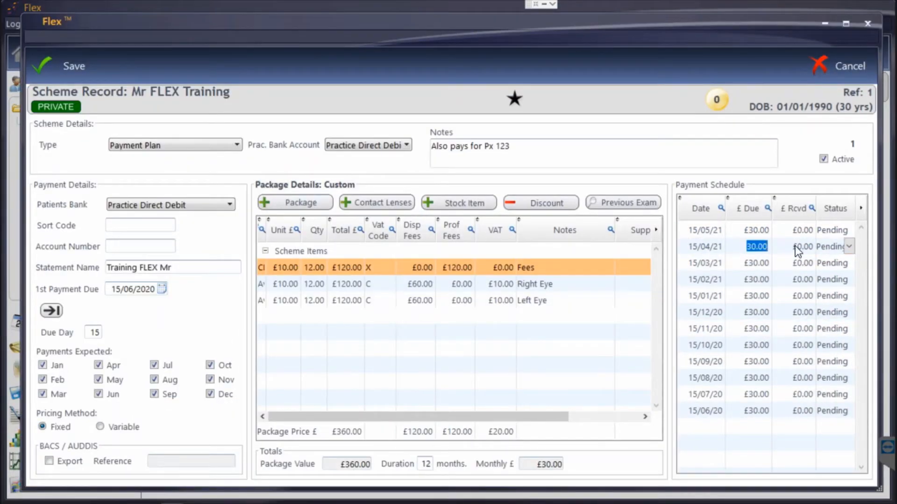
click(845, 245)
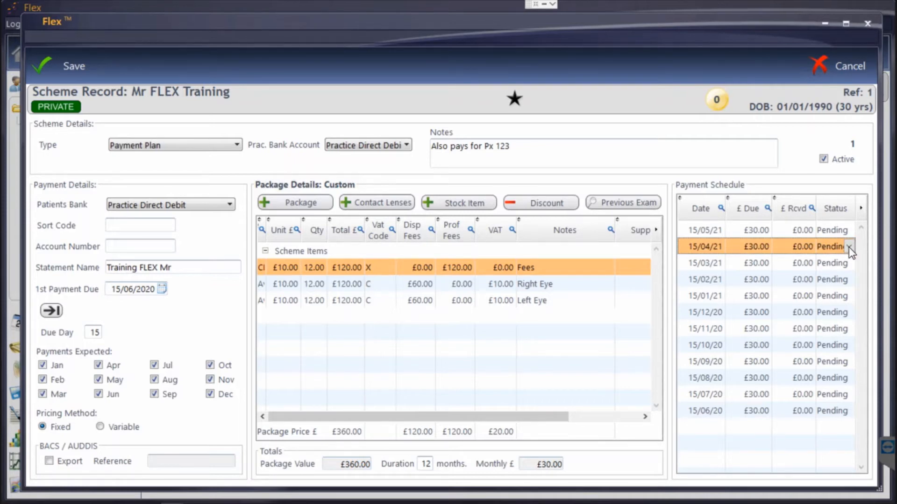
click(69, 61)
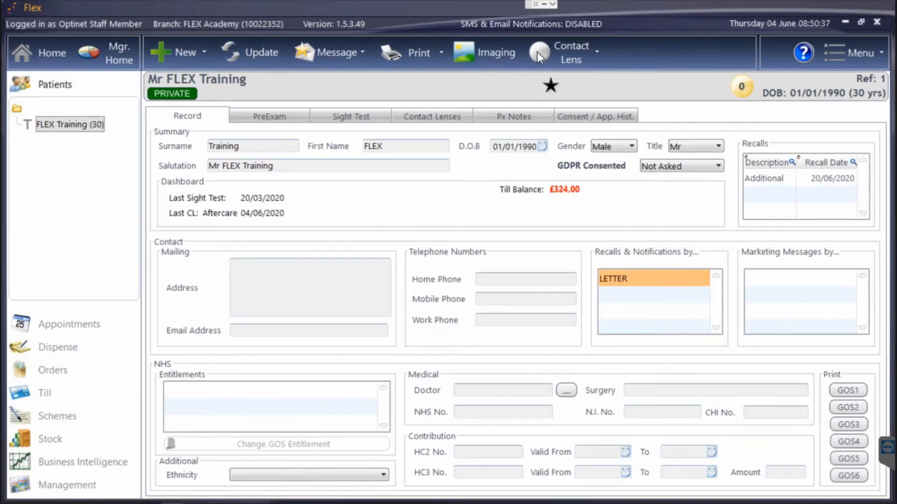
Open Scheme Payments Due to show the £30.00 instalment pending for 15/06/2020
click(539, 52)
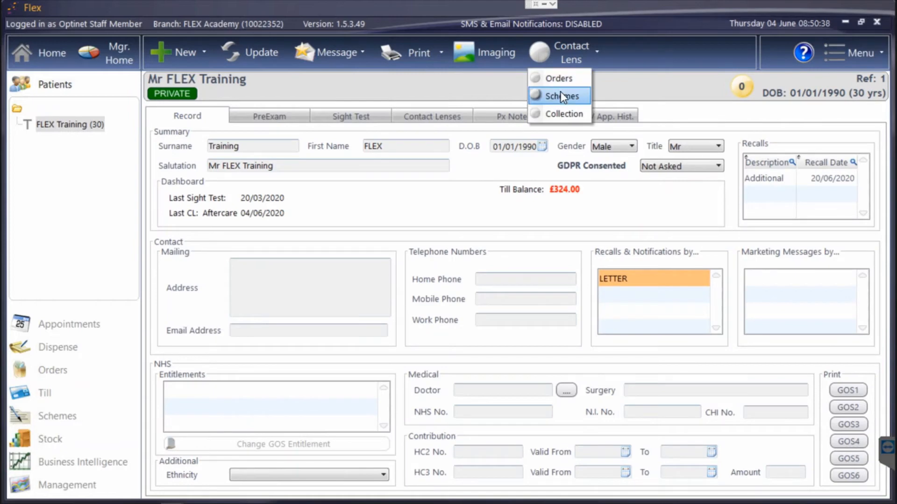
click(537, 223)
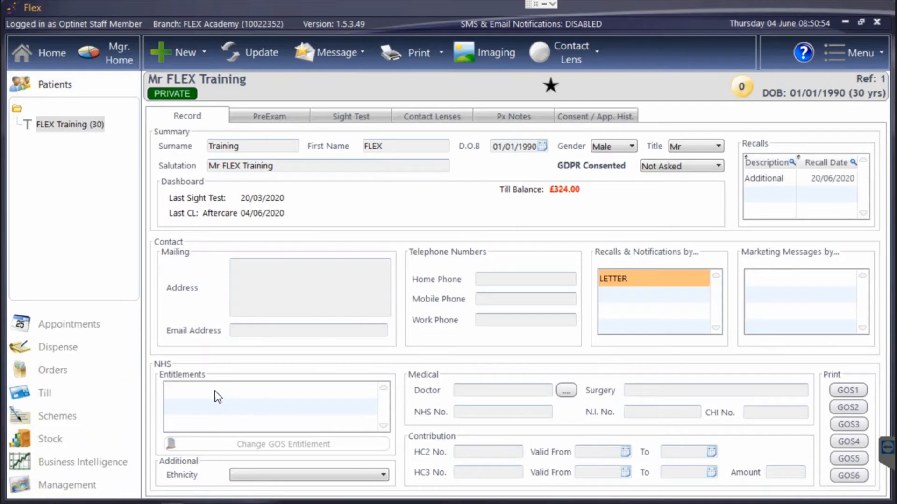
click(52, 417)
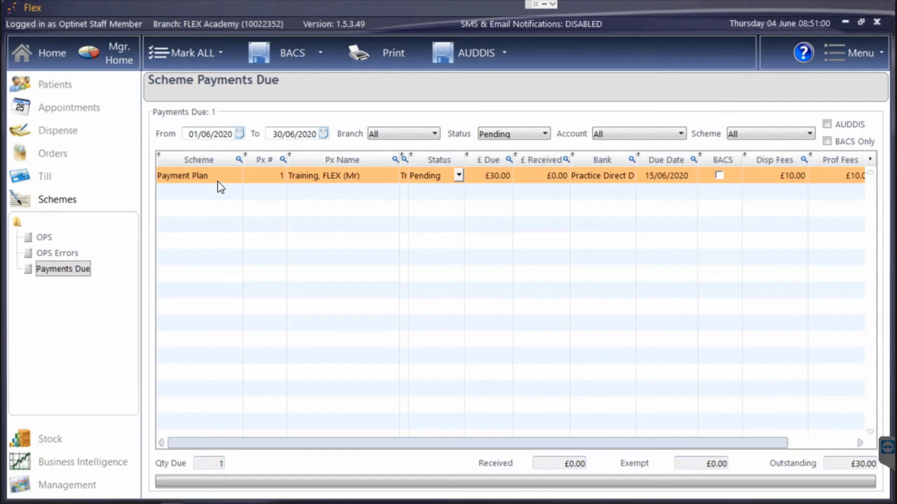
Filter payments due to All statuses, check OPS, then return to Payments Due
click(489, 130)
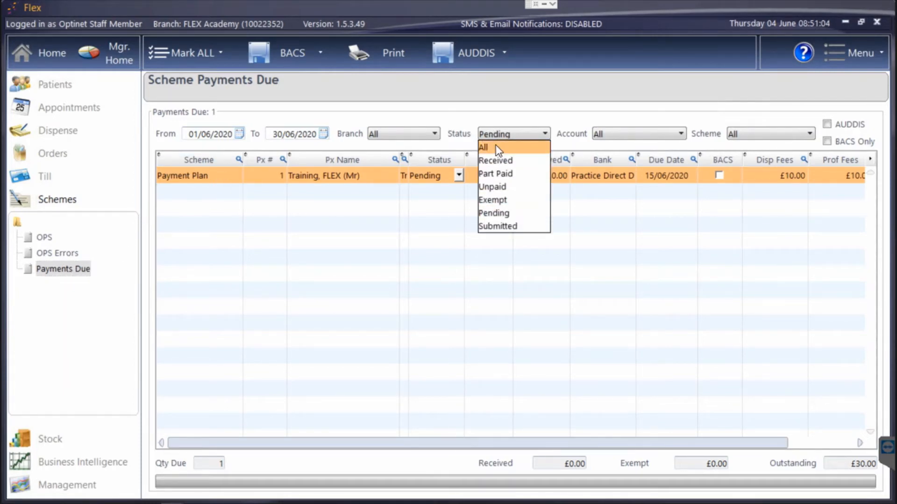
click(496, 147)
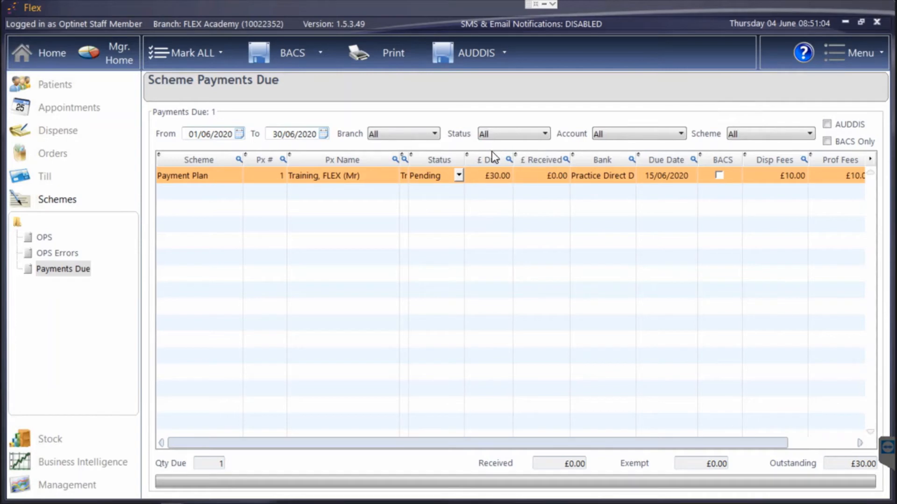
click(44, 238)
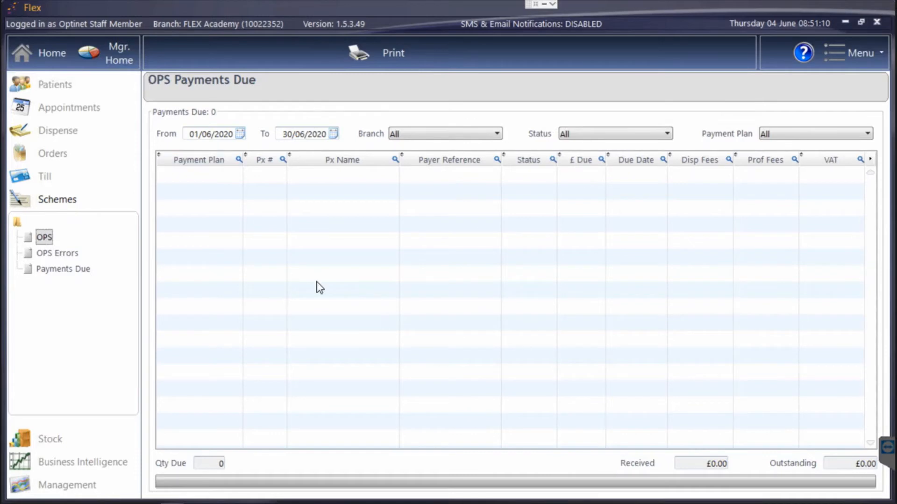
click(65, 269)
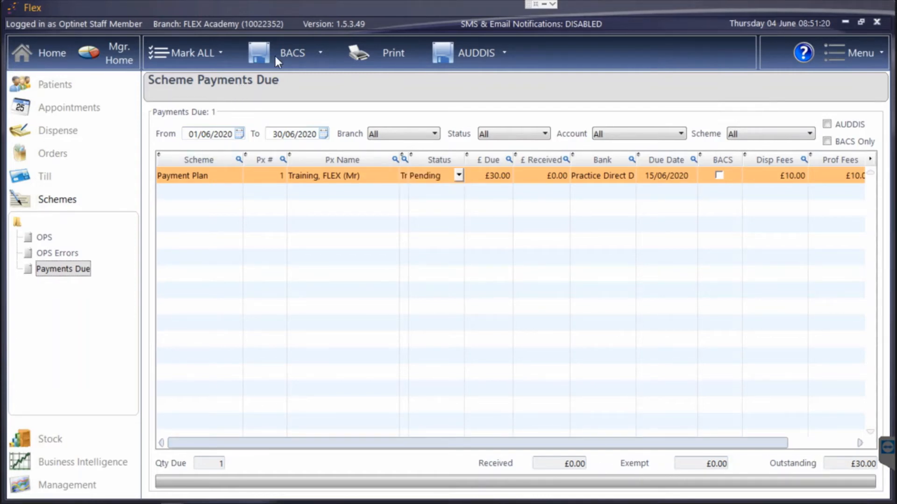
Mark the 15/06/2020 £30 instalment Unpaid, adding it to the next payment
click(203, 52)
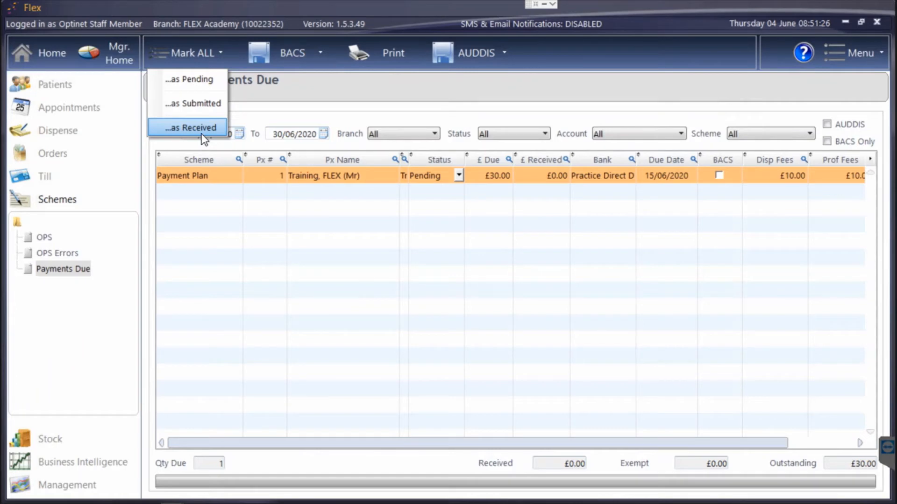
click(458, 179)
click(458, 176)
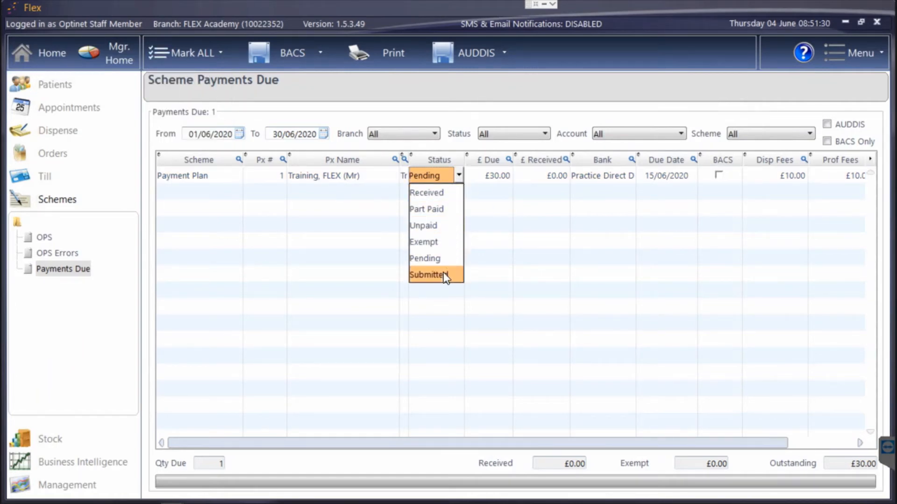
click(441, 224)
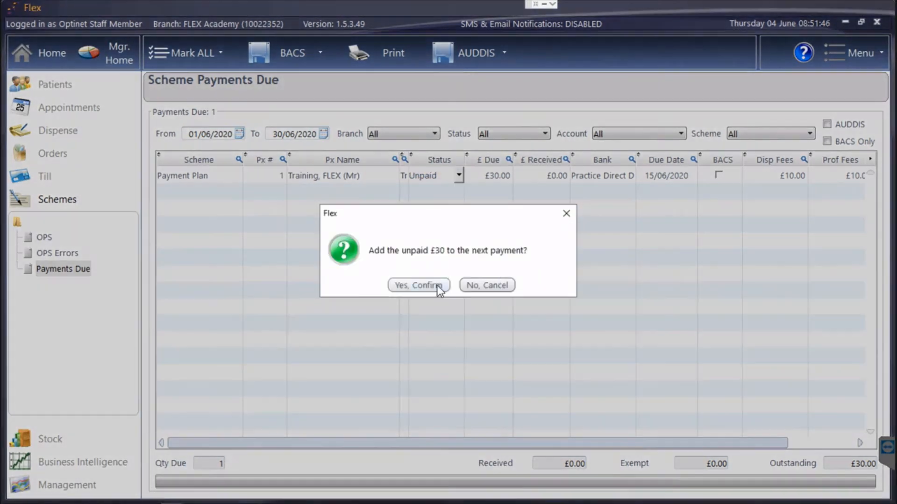
click(420, 286)
Set the June instalment's status back to Pending
click(437, 180)
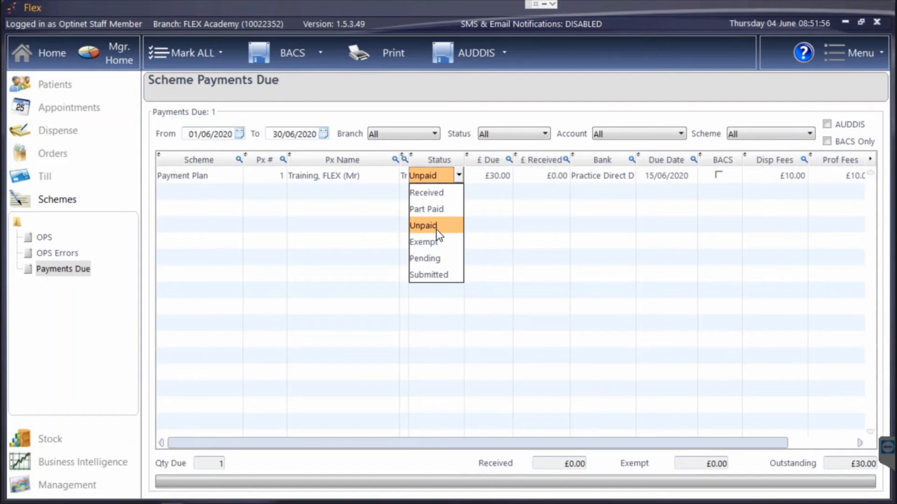
click(429, 259)
click(450, 178)
click(450, 176)
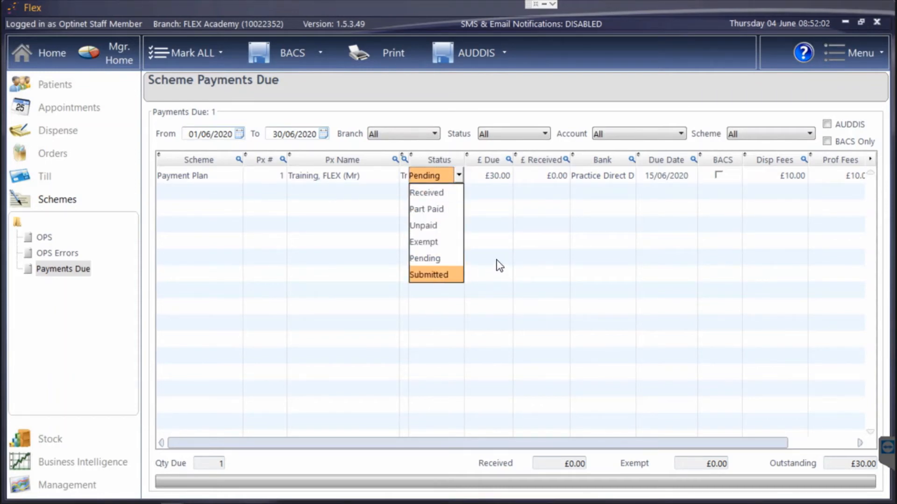
click(542, 243)
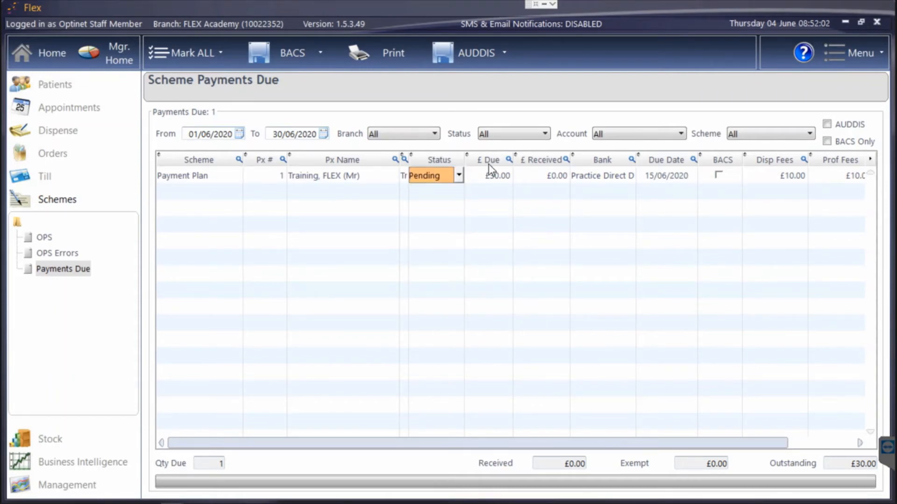
click(194, 63)
click(394, 52)
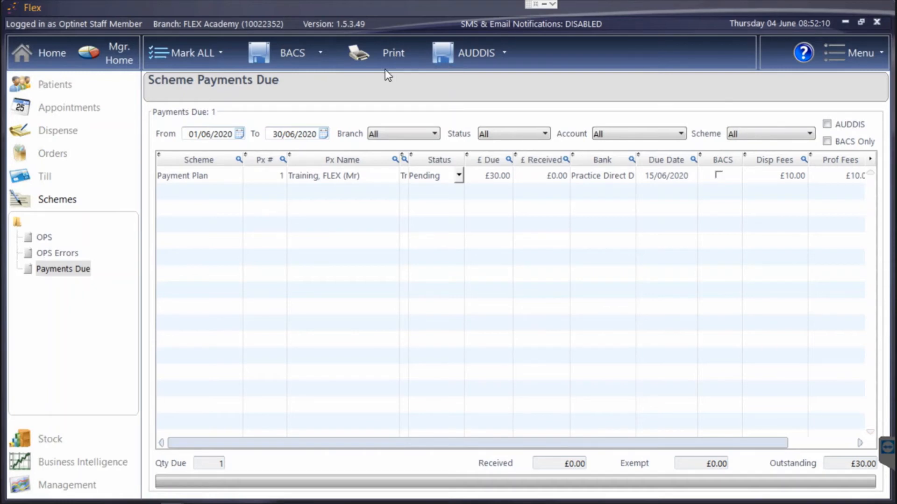
Review the Payments By Group till report in Business Intelligence, then return to the home dashboard
click(110, 460)
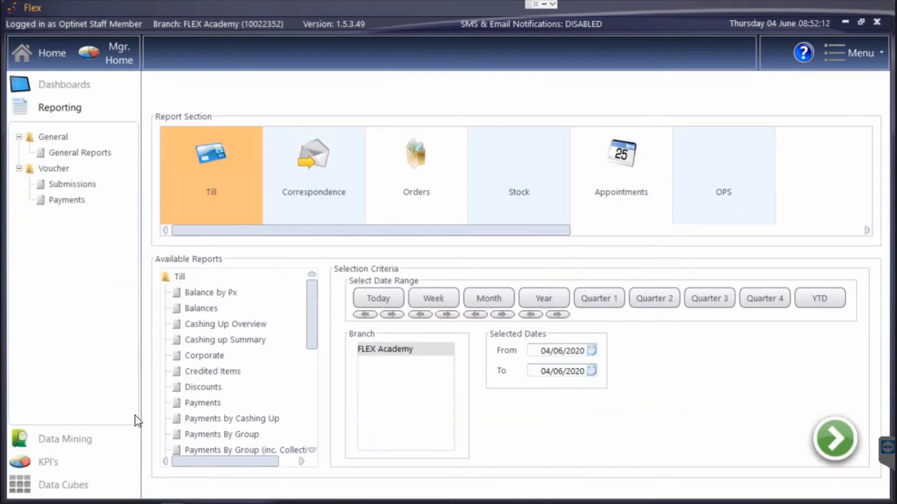
scroll(230, 406, down, 1)
click(232, 389)
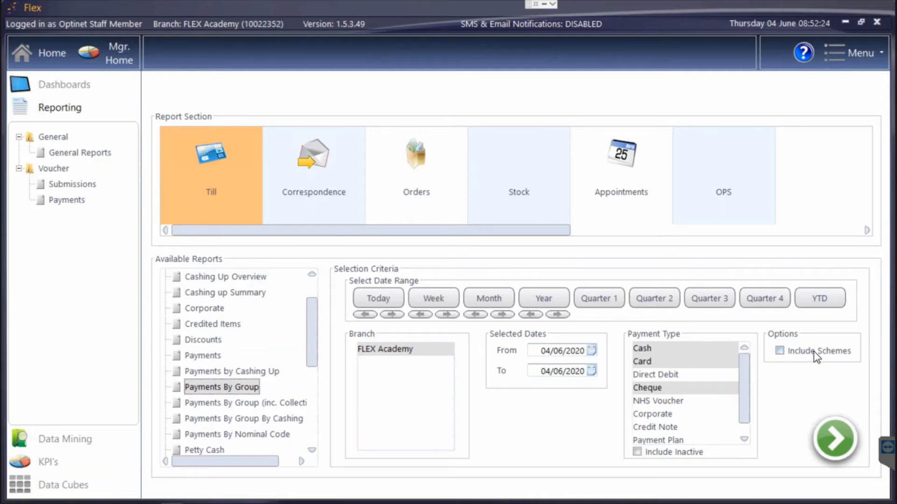
scroll(289, 376, down, 3)
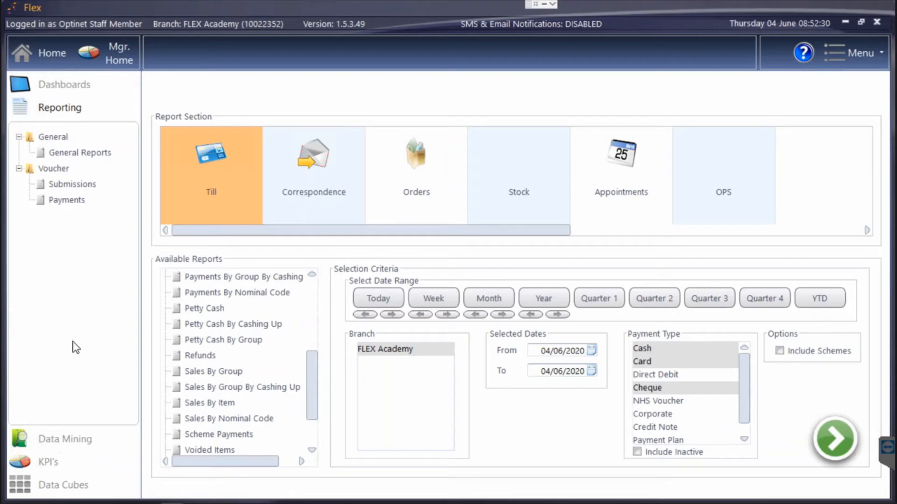
click(52, 50)
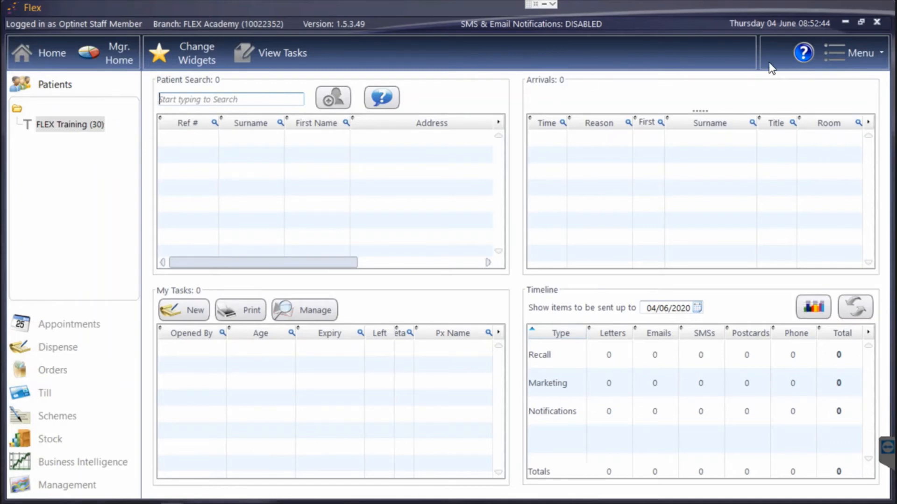
Open Setup > Schemes on the Scheme Packages tab, listing Chairtime and Gold Plan
click(859, 53)
click(800, 268)
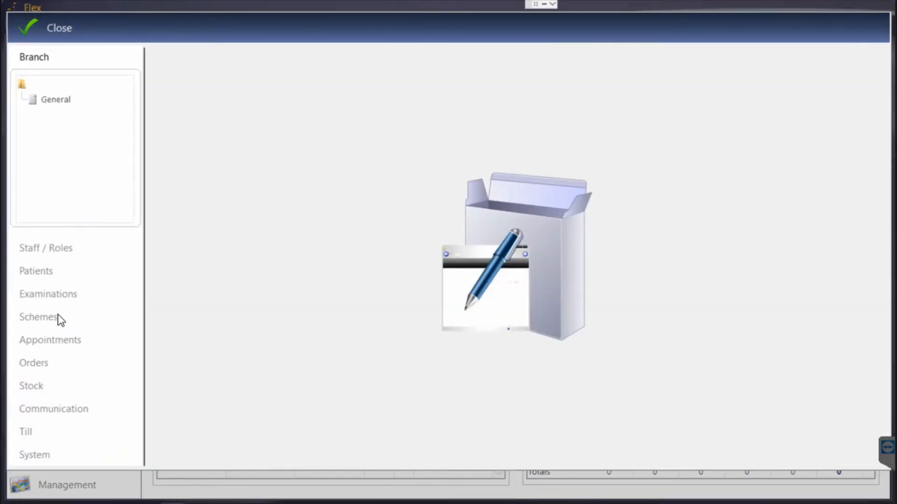
click(61, 320)
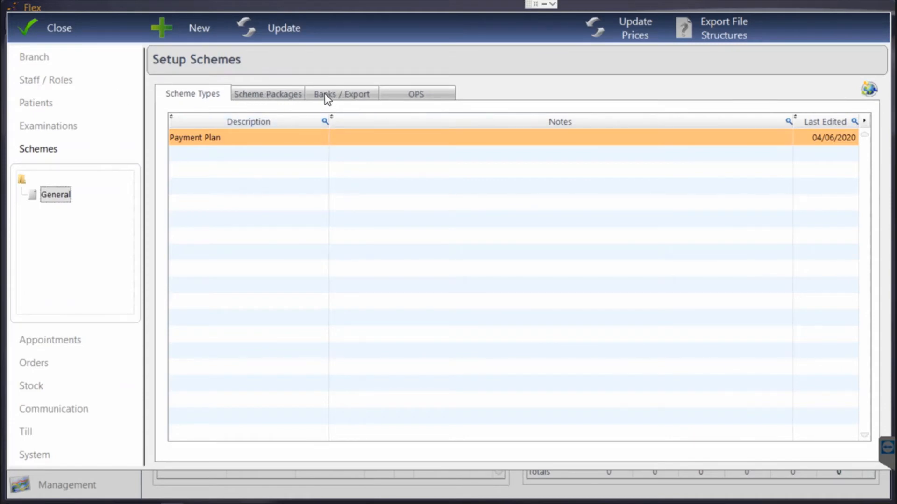
click(270, 95)
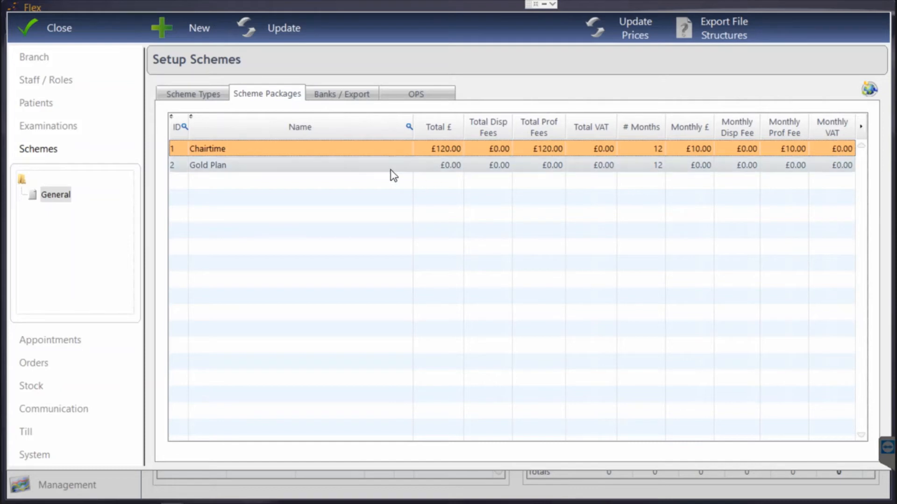
Open the Gold Plan package and delete its Payment Plan item
double_click(290, 164)
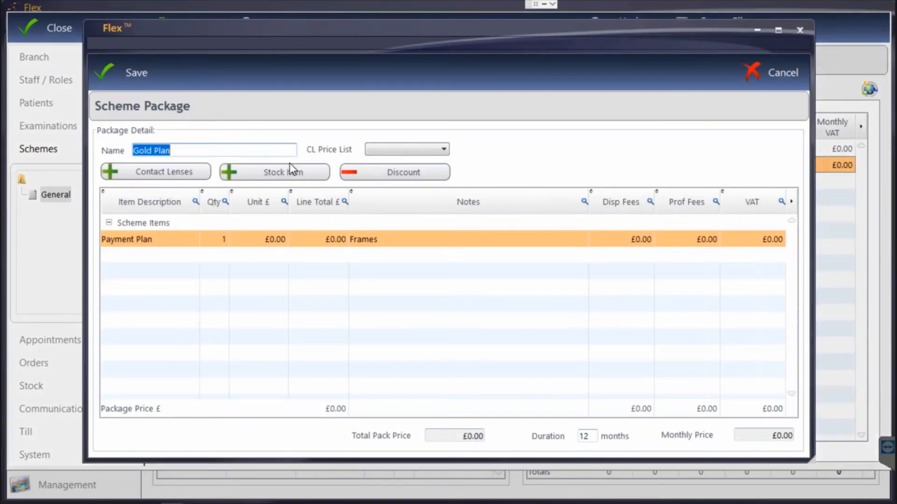
click(245, 237)
key(Delete)
click(410, 277)
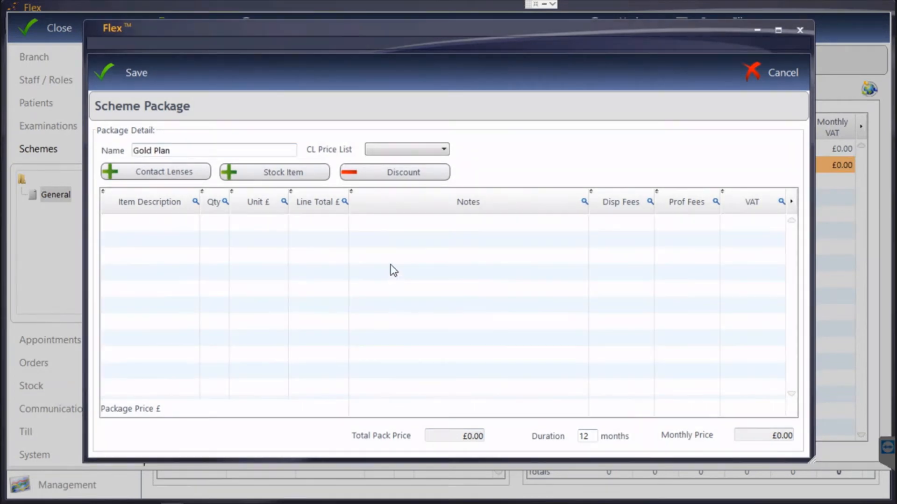
Add CL Fees to the Gold Plan at £60 per unit, 2 units
click(269, 173)
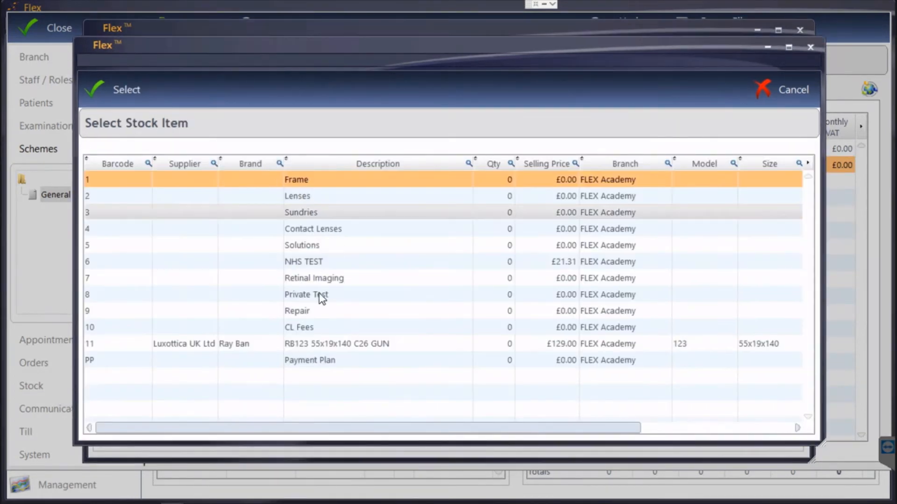
double_click(317, 327)
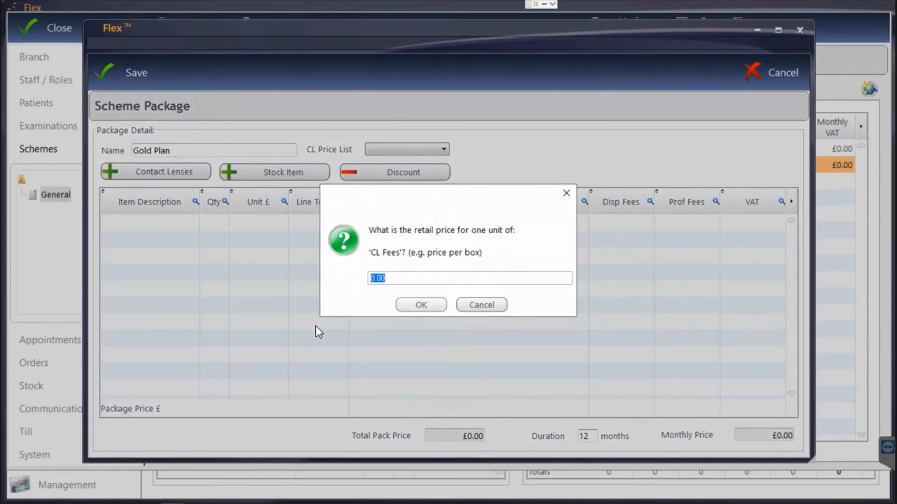
text(60)
key(Return)
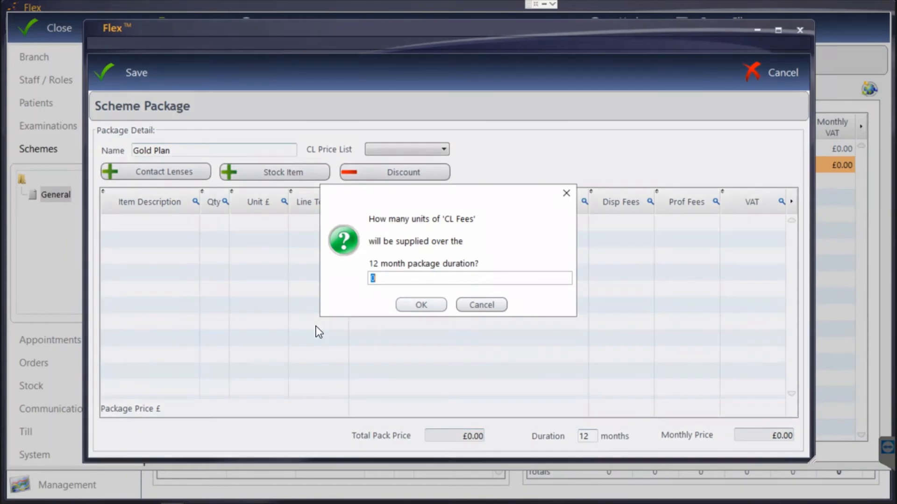
text(2)
key(Return)
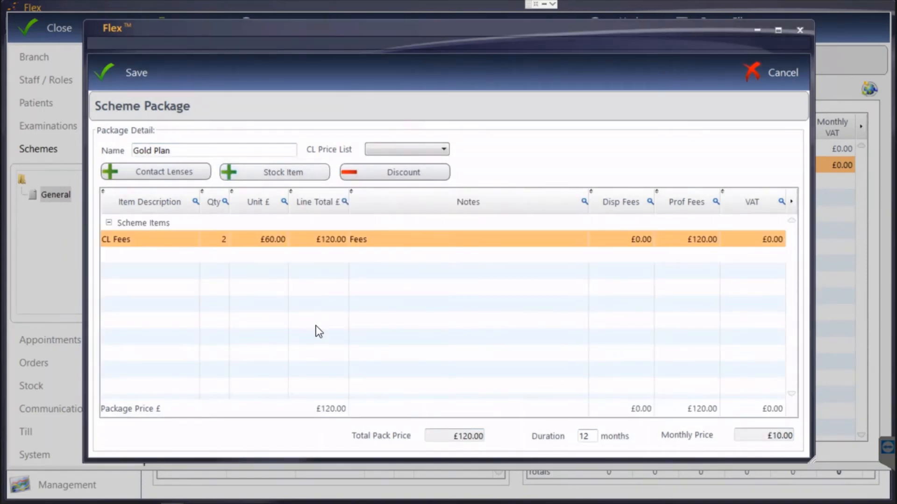
Add Private Test at £60 for 1 unit, save the Gold Plan and close scheme setup
click(247, 179)
key(Escape)
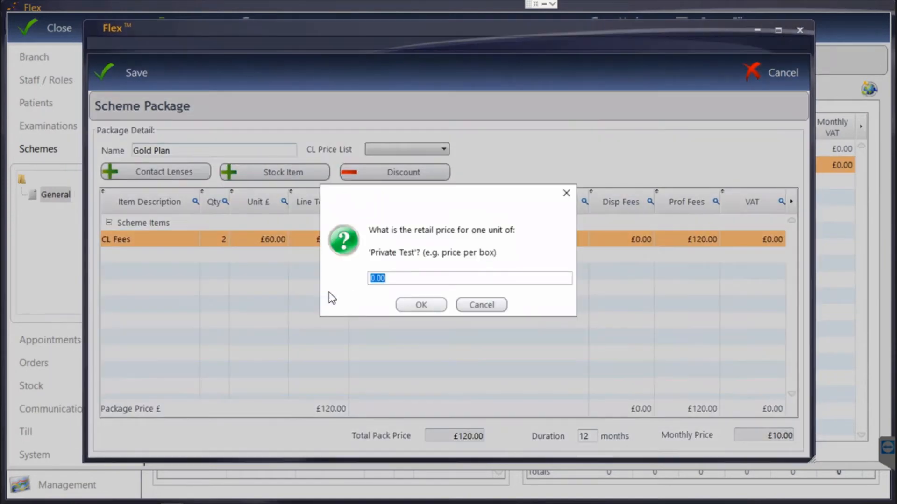
text(60)
key(Return)
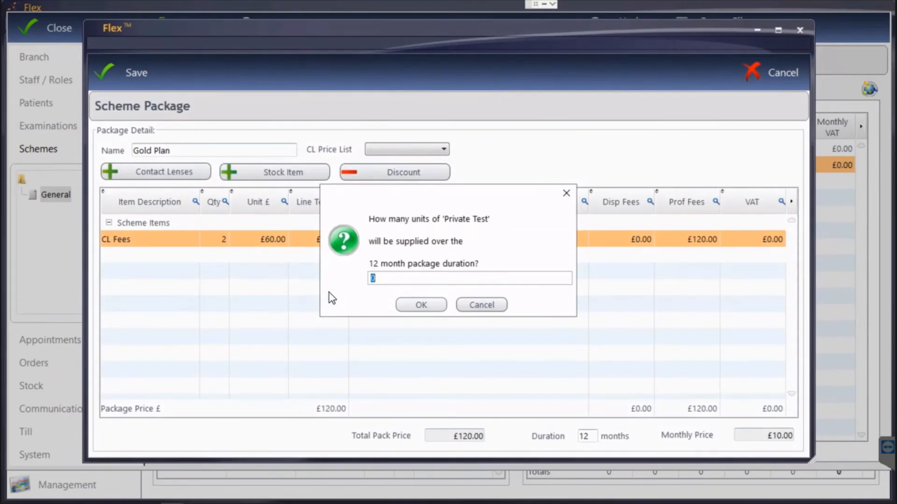
text(1)
key(Return)
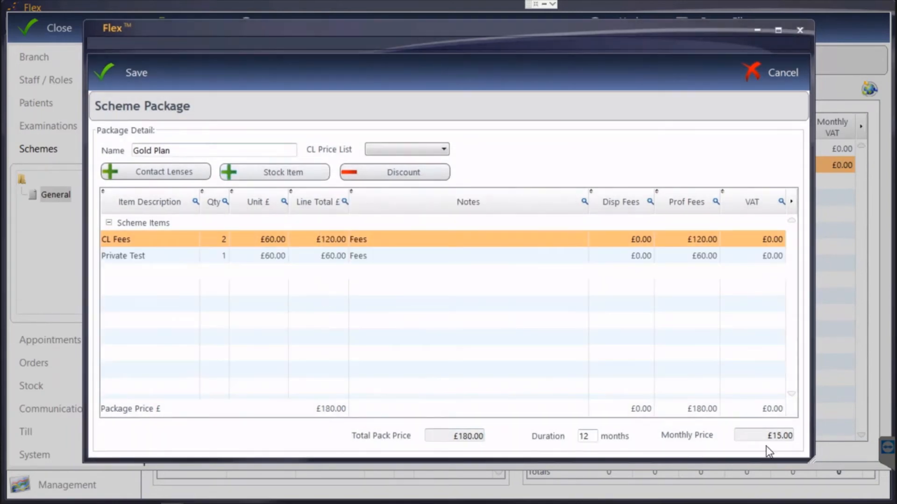
click(126, 77)
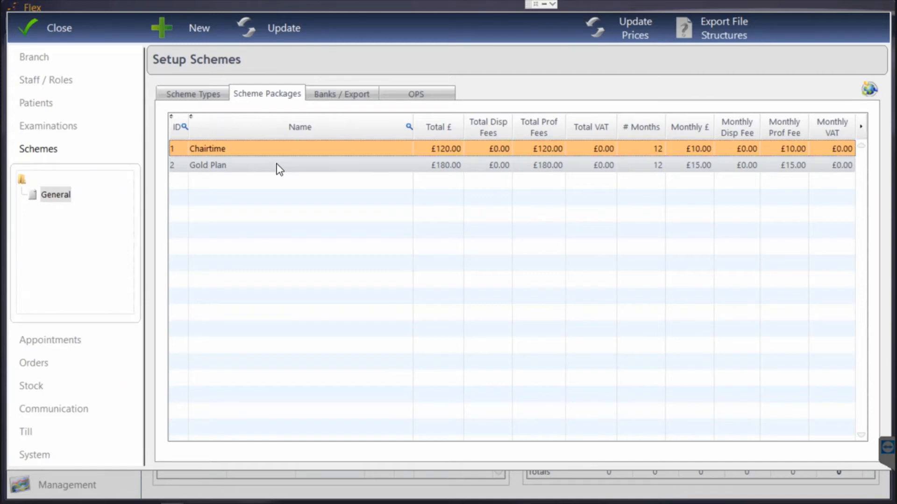
click(64, 27)
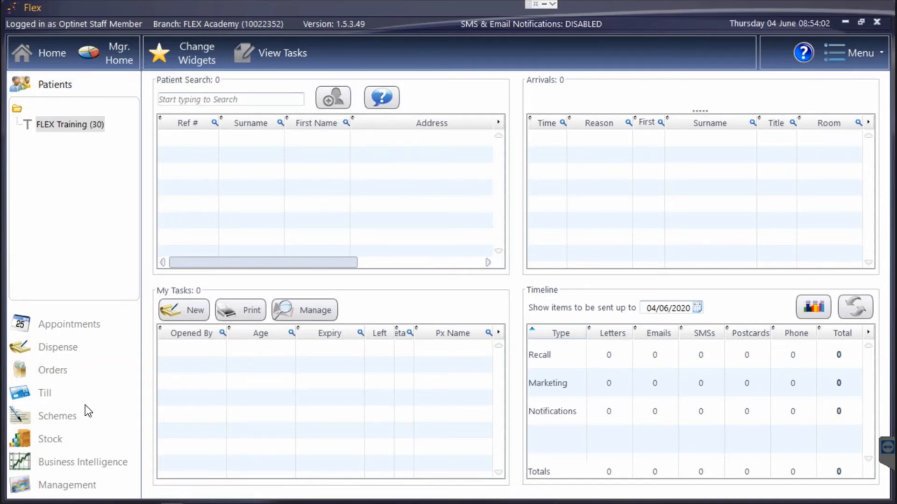
Bring up the training patient's £324.00 receipt 6 in the till and start a card payment
click(46, 393)
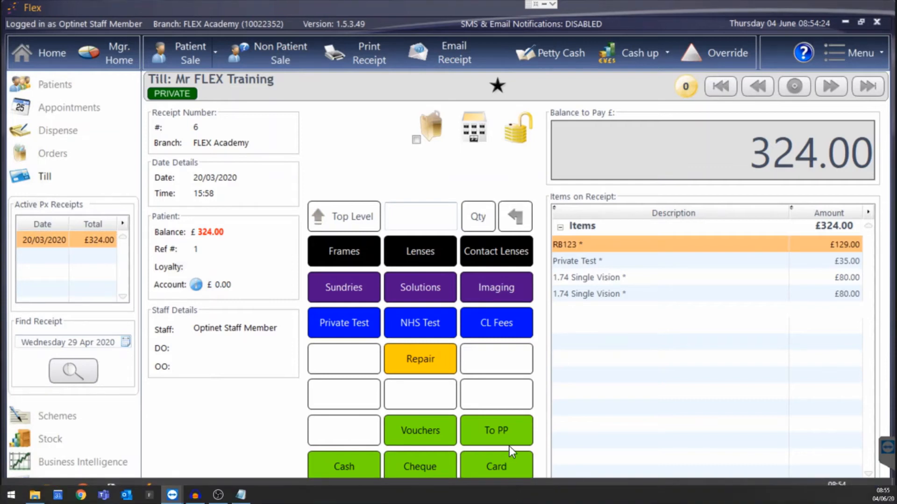
click(502, 465)
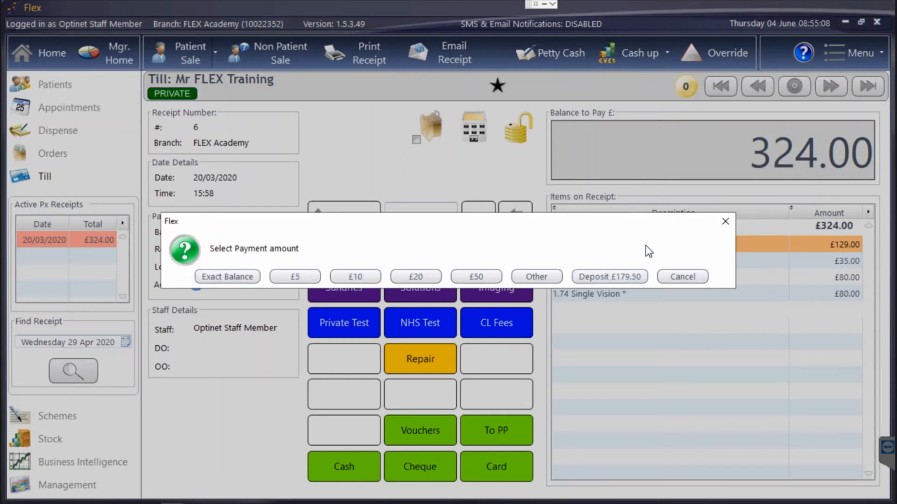
Take a £179.50 card deposit and write off the remaining £144.50 to Payment Plan
click(616, 274)
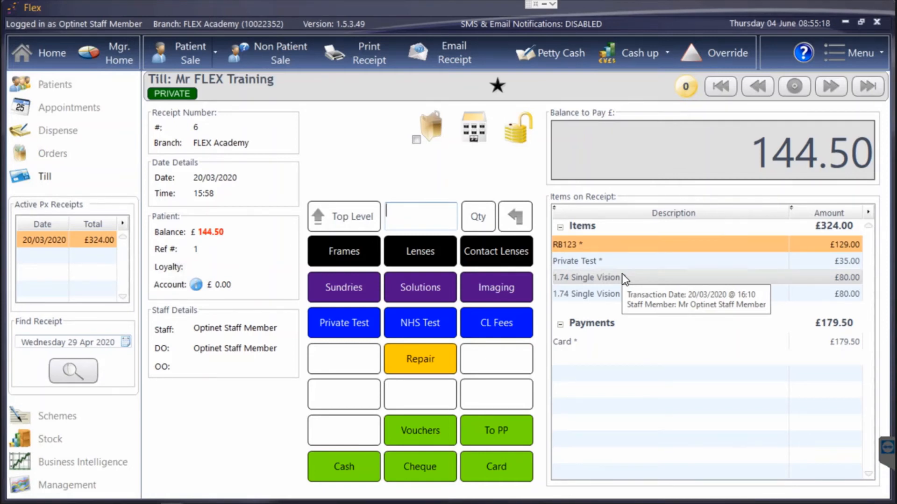
click(493, 429)
click(235, 334)
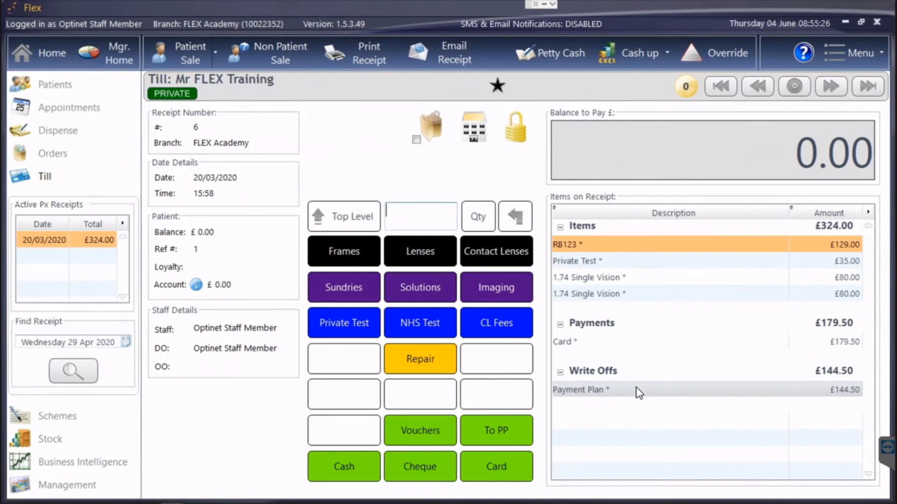
mouse_move(638, 393)
Open the training patient's record at Schemes and start a new scheme record
click(61, 85)
double_click(88, 125)
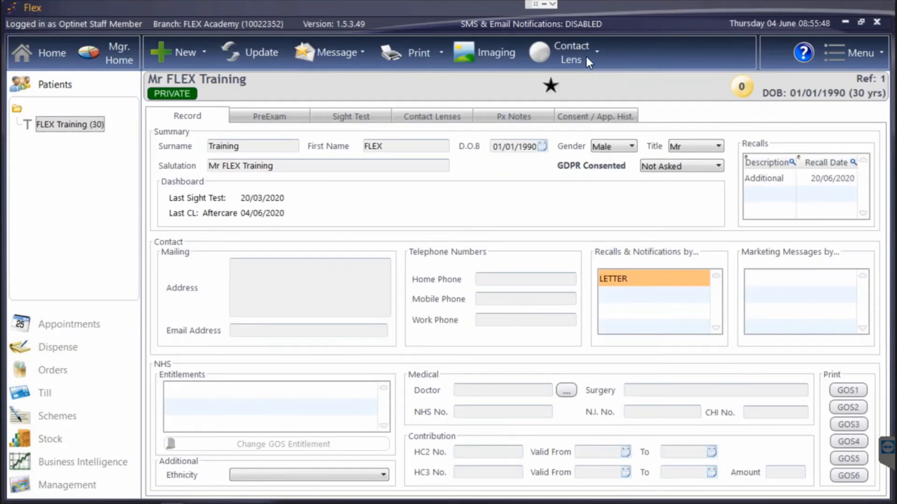
click(571, 53)
click(564, 91)
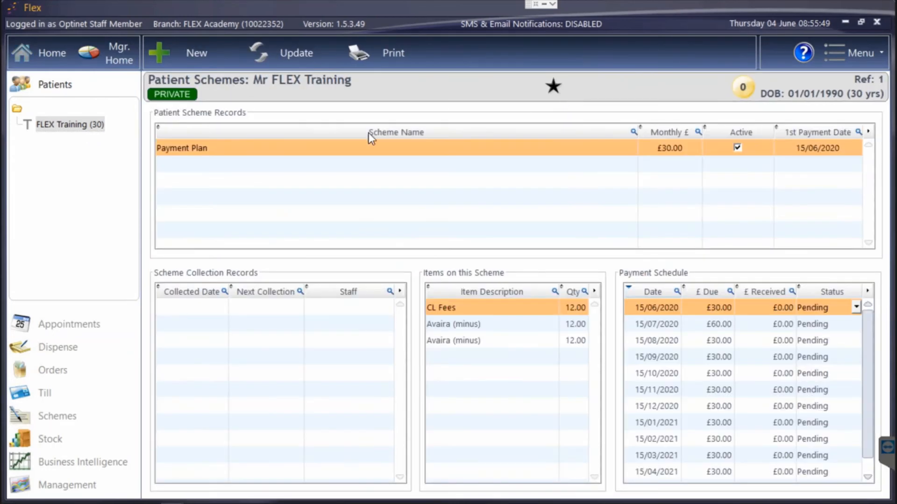
click(181, 51)
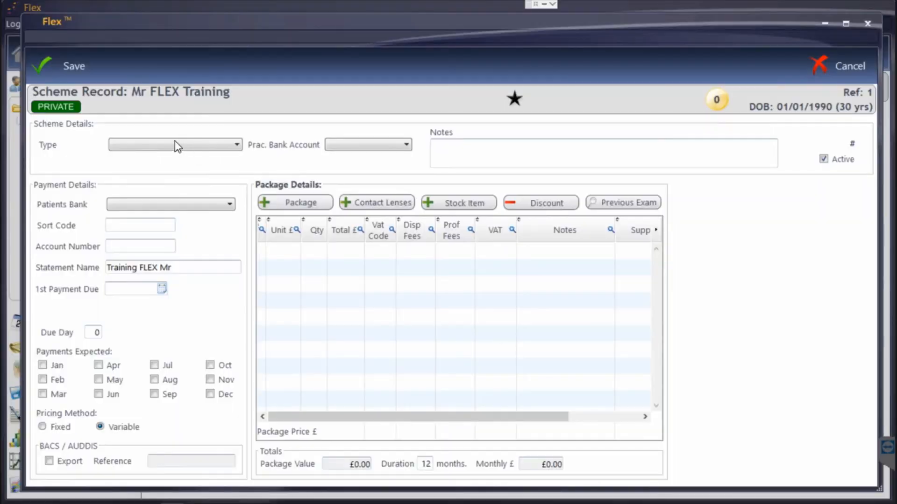
Make it a monthly Payment Plan on Practice Direct Debit from 04/06/2020 for 12 months
click(174, 145)
click(158, 161)
click(354, 144)
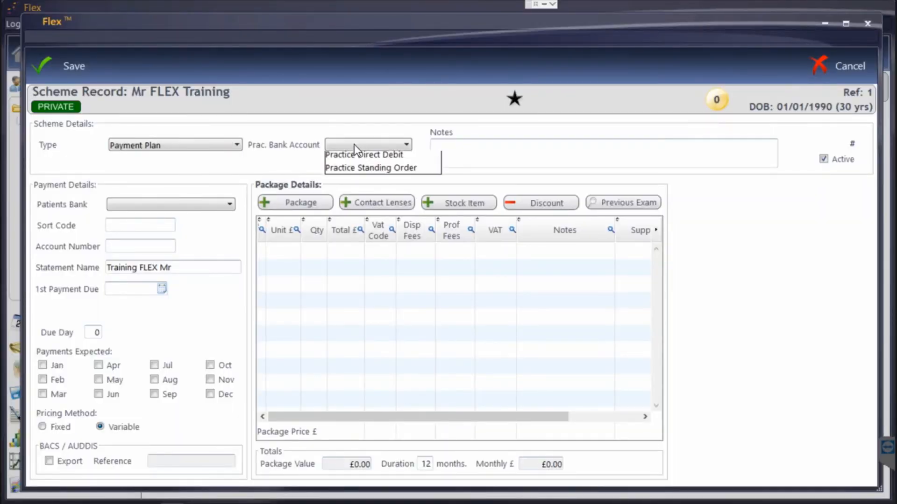
click(360, 153)
click(161, 289)
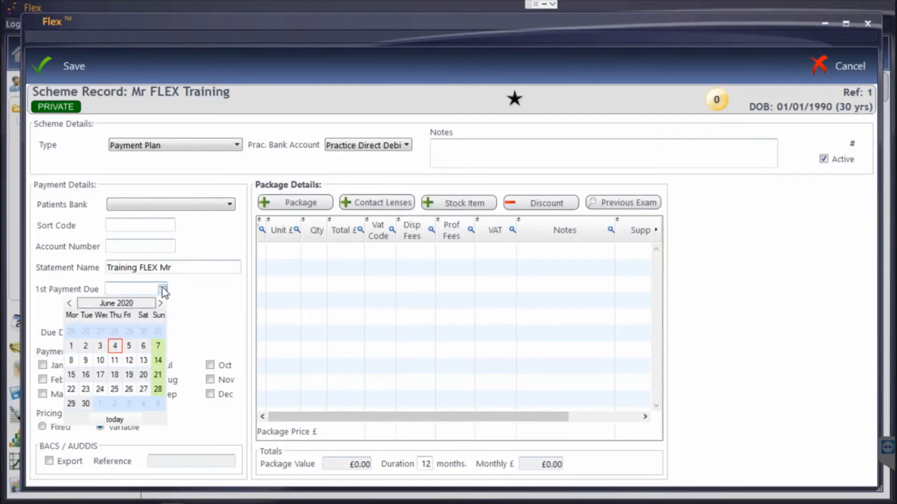
click(115, 346)
right_click(87, 379)
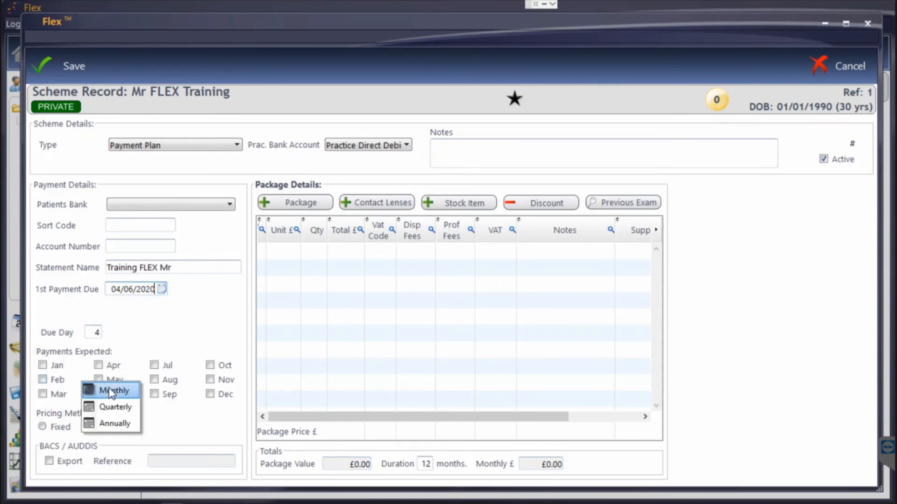
click(109, 388)
click(51, 310)
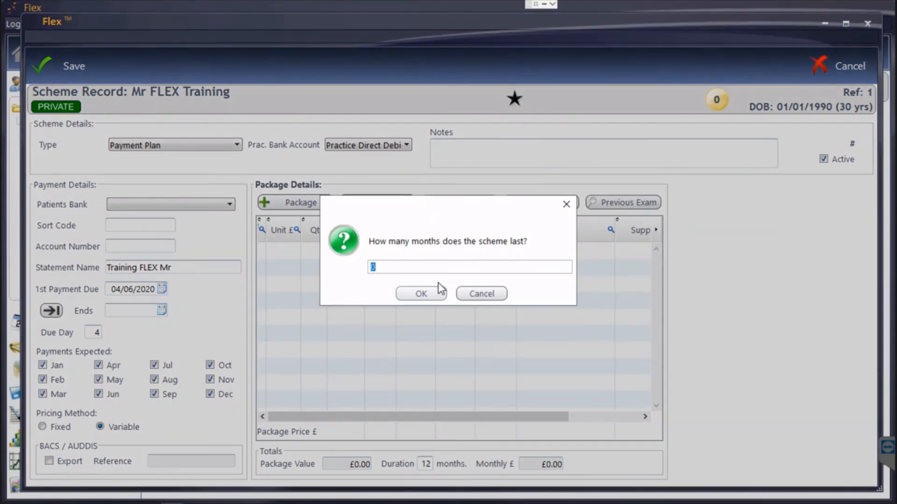
text(12)
key(Return)
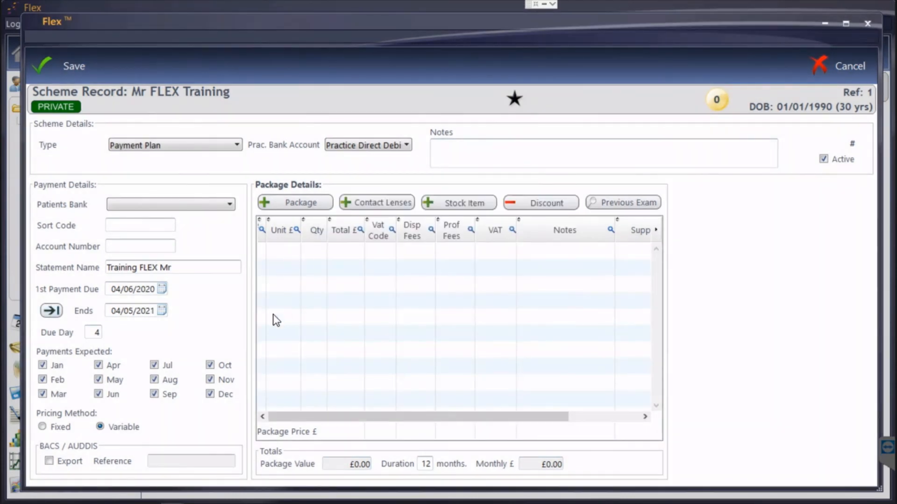
Add the Payment Plan stock item at £144.50, 1 unit
click(459, 204)
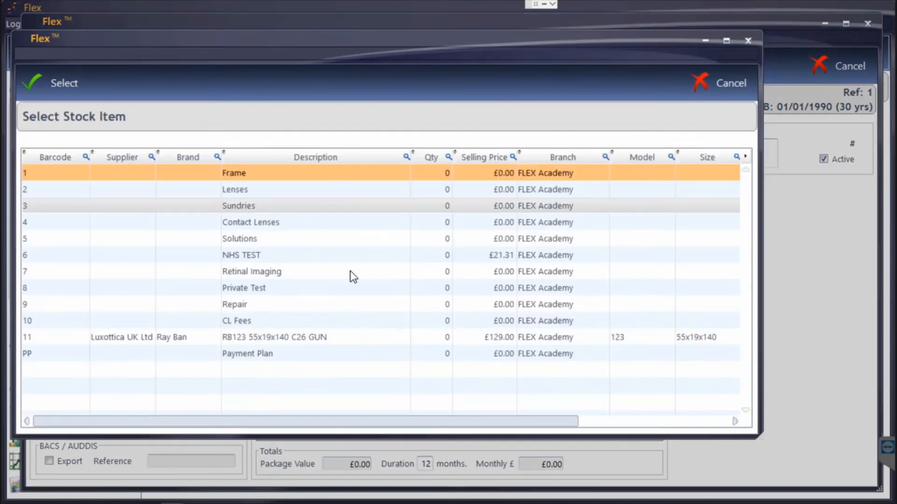
double_click(297, 356)
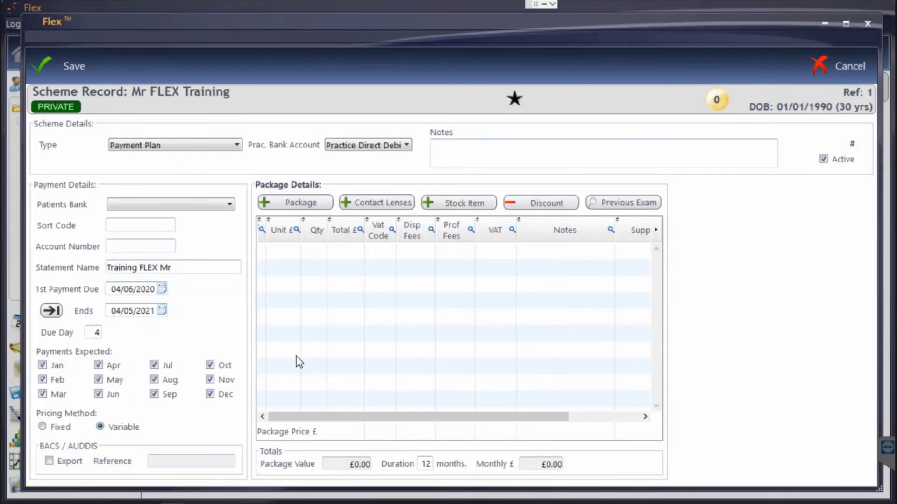
text(144.50)
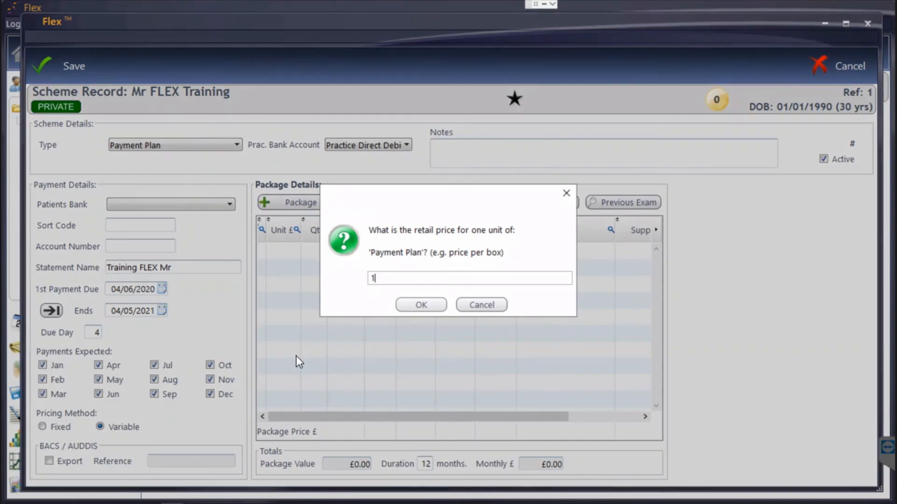
click(413, 306)
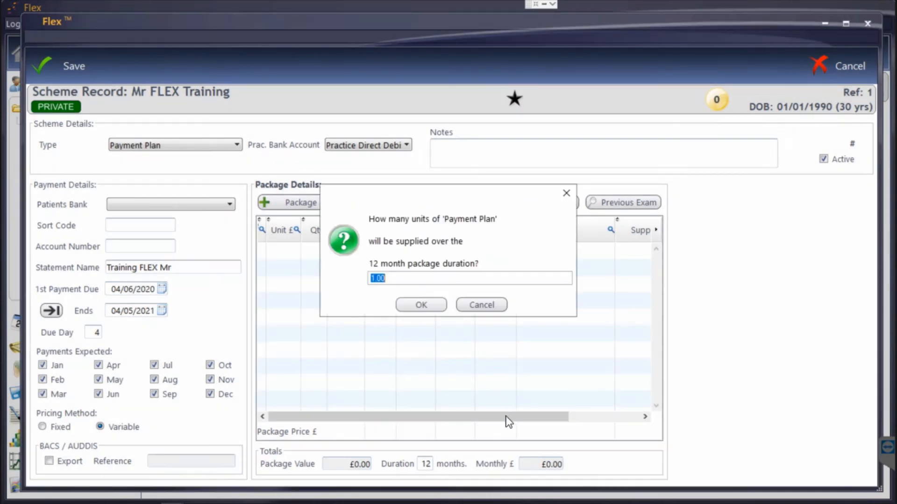
click(430, 310)
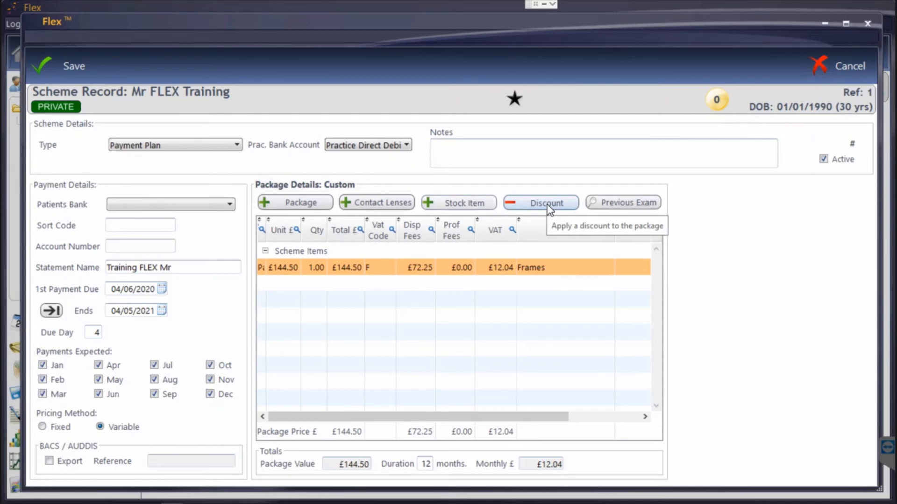
Set the patient's bank to Practice Direct Debit and save the scheme record
click(78, 66)
click(301, 259)
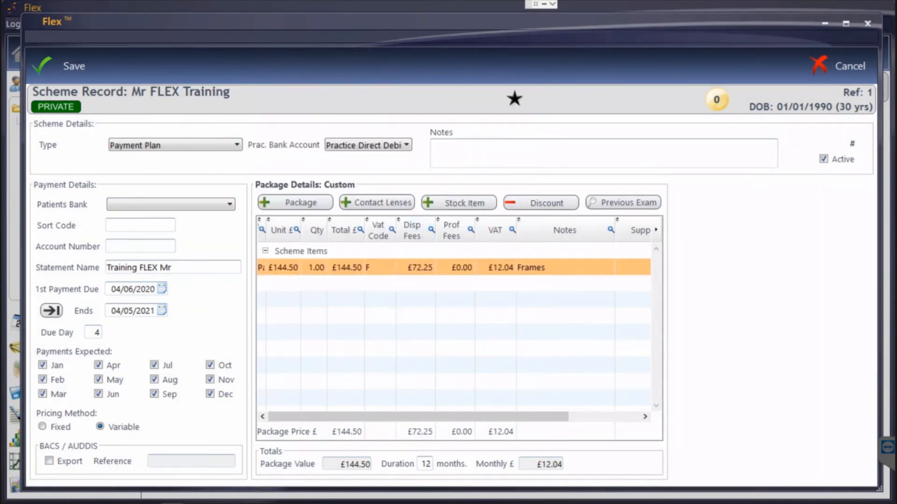
click(146, 205)
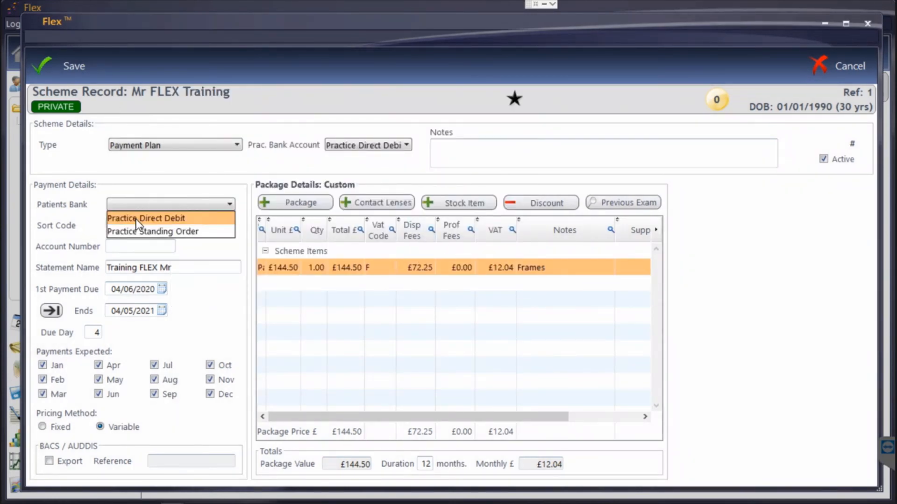
click(139, 217)
click(47, 54)
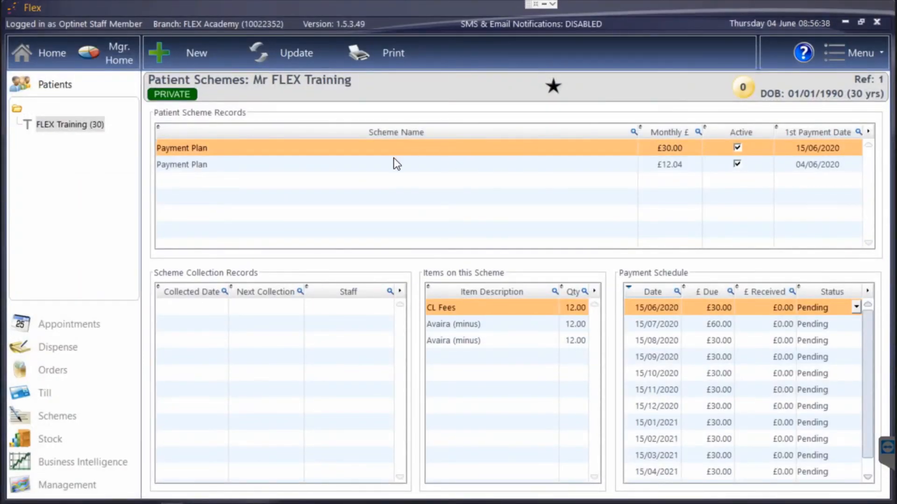
View the £12.04 plan's monthly schedule, then return to the patient's main record
click(388, 164)
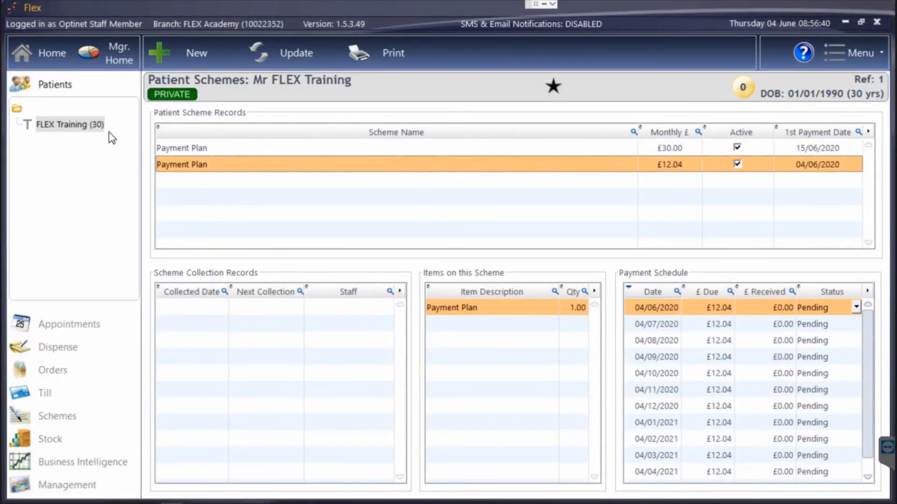
click(66, 126)
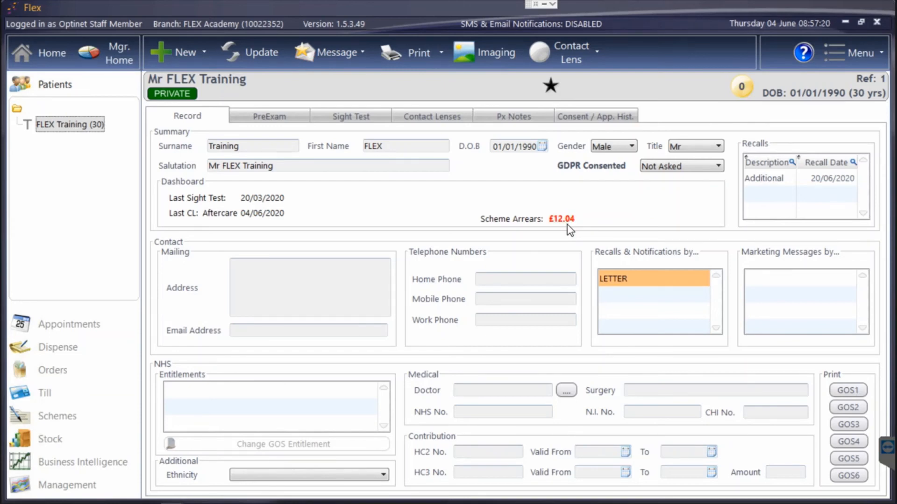
Open the Payments By Group till report in Business Intelligence
click(116, 461)
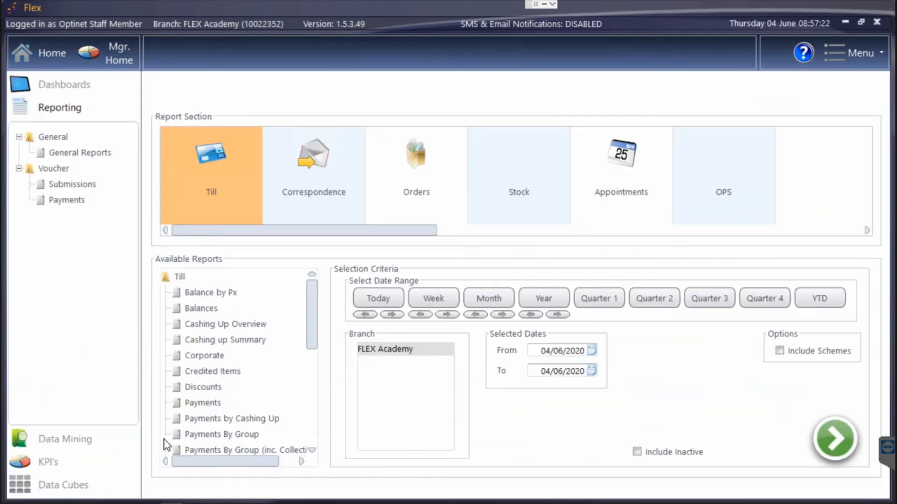
click(216, 435)
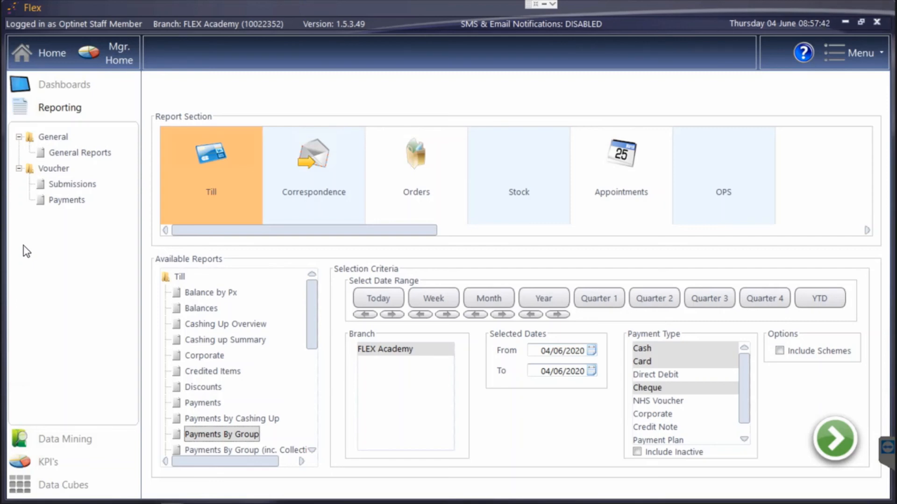
click(849, 52)
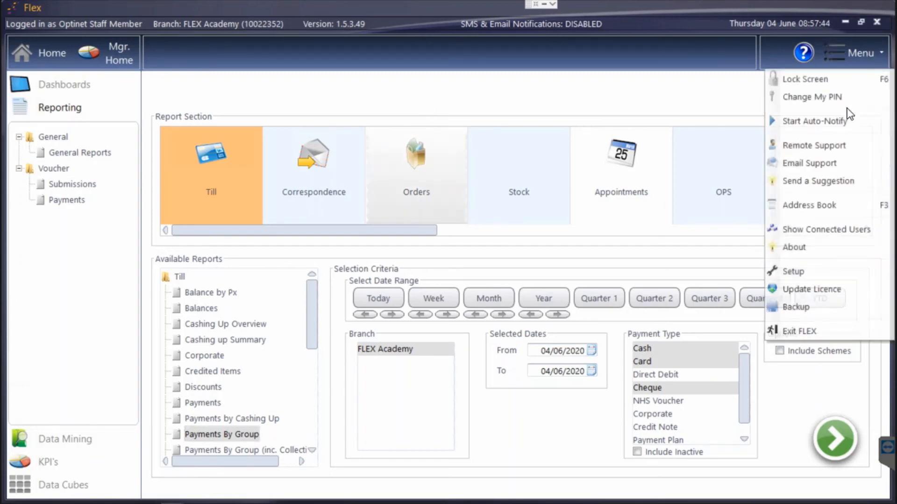
In Till Setup's Loyalty Plans, create a new loyalty plan named 'Gold Plan'
click(805, 275)
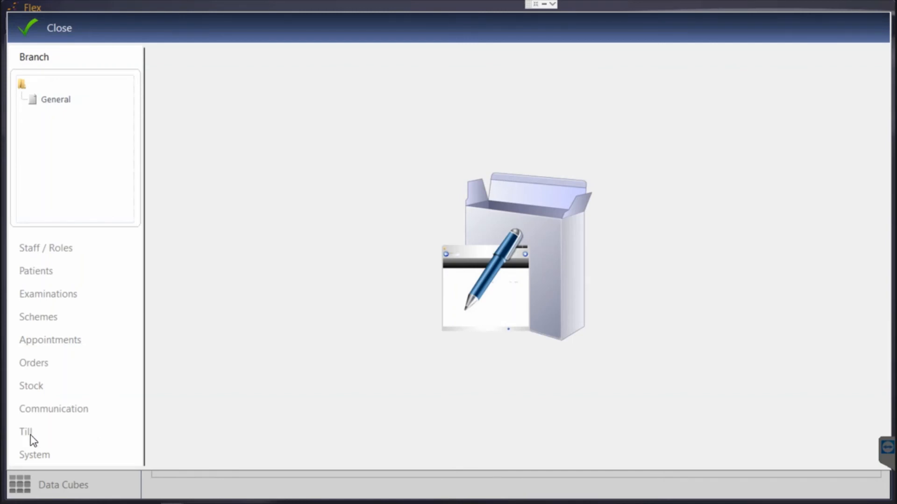
click(25, 433)
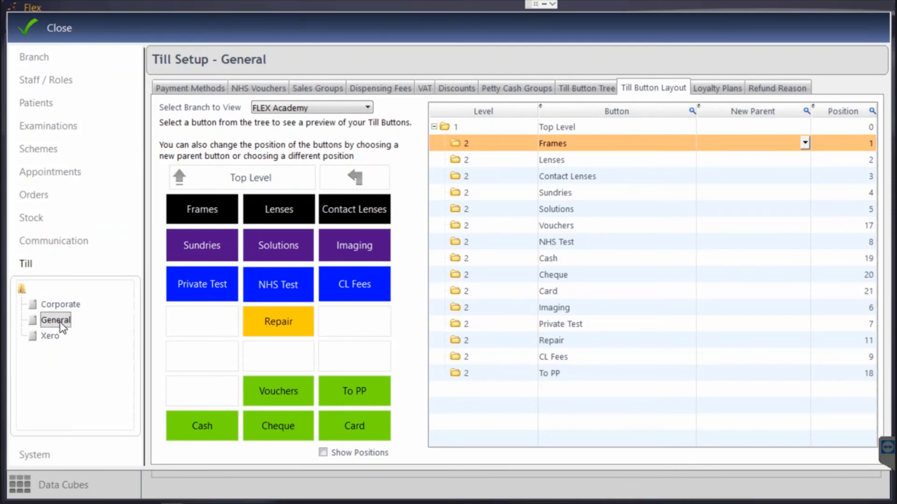
click(713, 89)
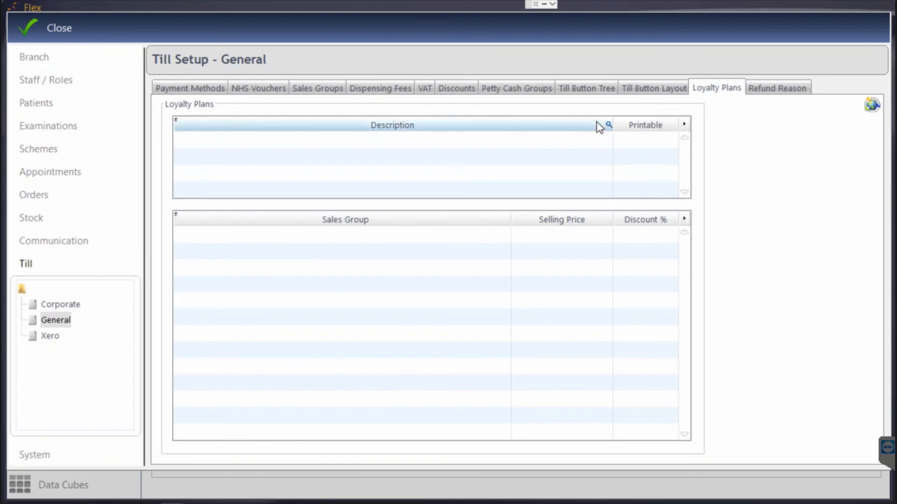
click(289, 139)
text(Gold Plan)
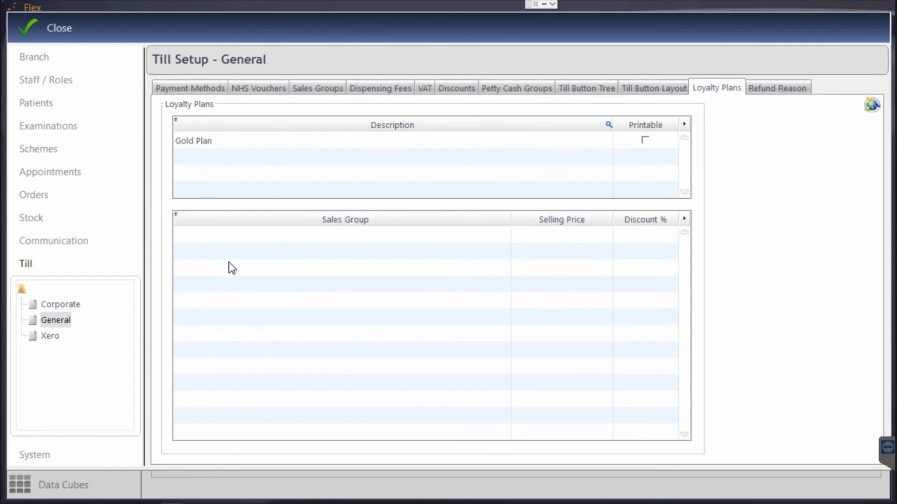
Add a Frames discount row of 10% up to £1,000
click(244, 240)
click(247, 252)
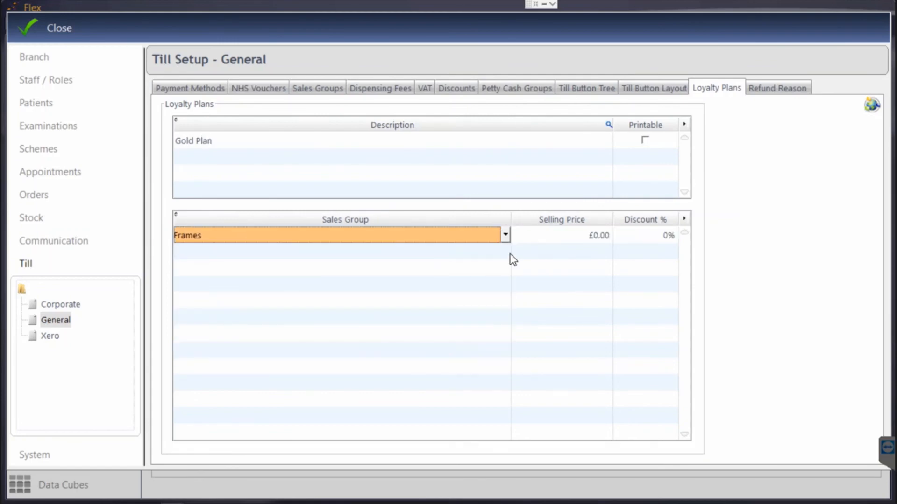
click(546, 238)
text(1000)
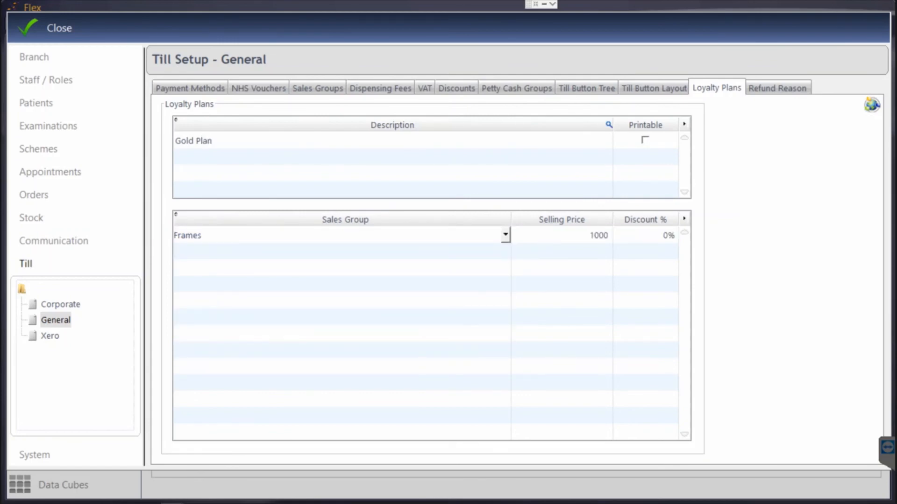
key(Tab)
text(10)
click(282, 252)
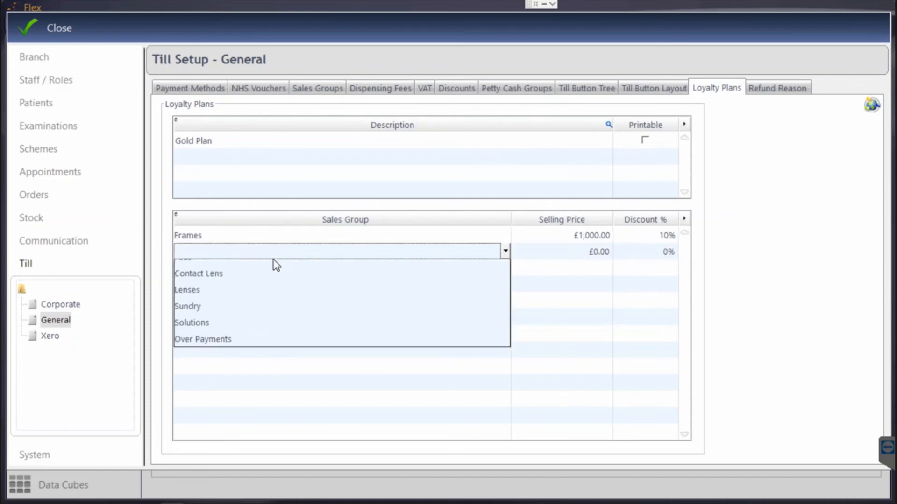
Add a Fees discount row of 100% up to £10,000 and close till setup
click(489, 280)
key(Tab)
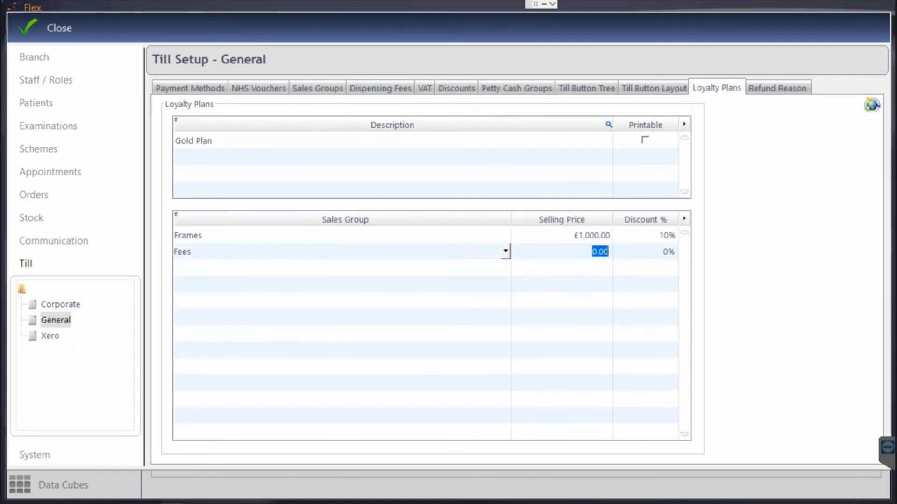
text(10,000)
key(Tab)
text(100)
key(Tab)
click(44, 35)
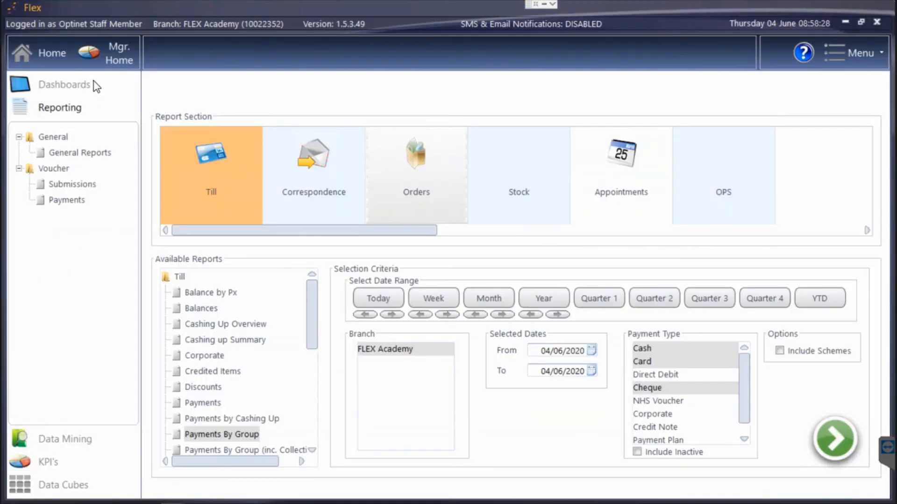
Assign the training patient to the Gold Plan loyalty plan and save, skipping the mobile number reminder
click(55, 56)
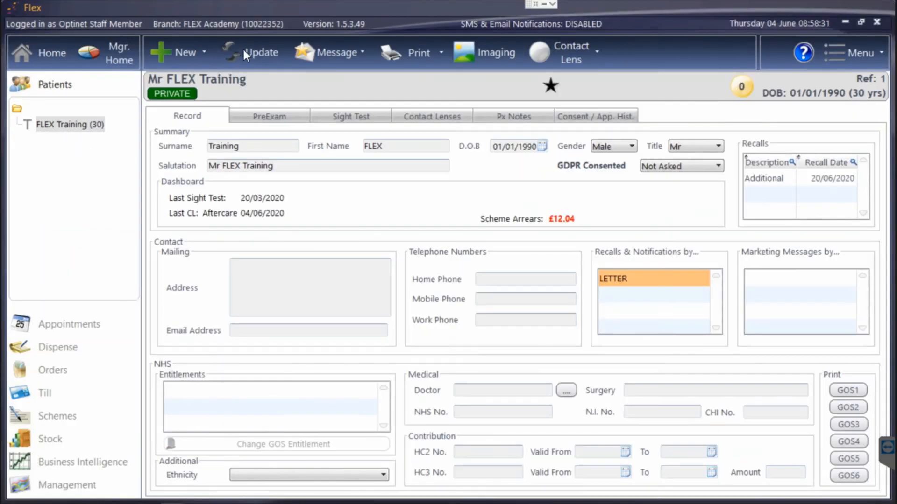
click(243, 52)
click(703, 29)
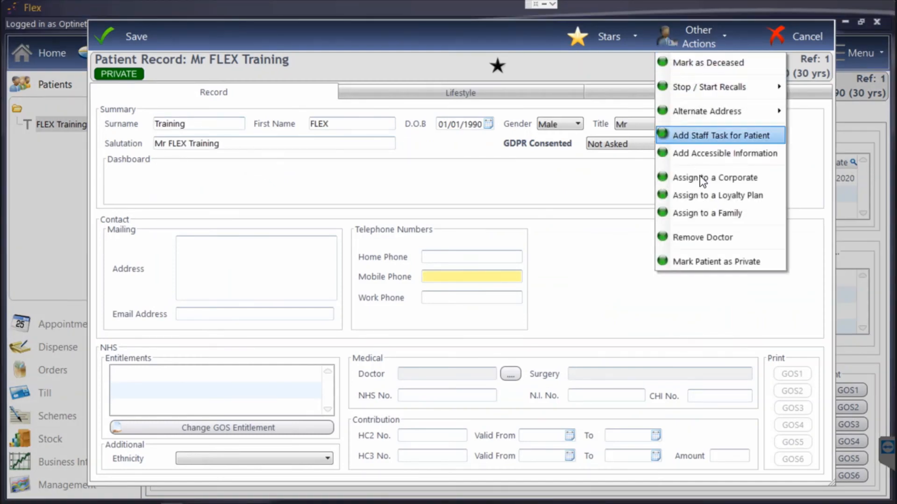
click(702, 194)
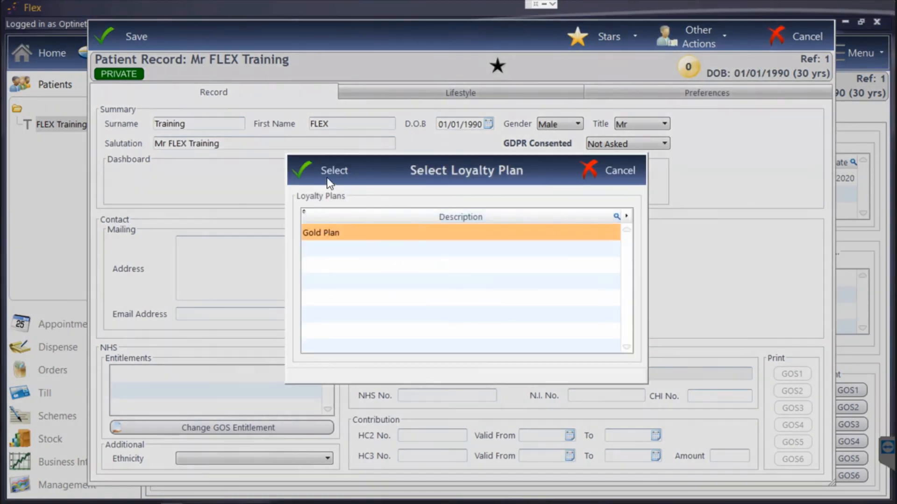
click(327, 169)
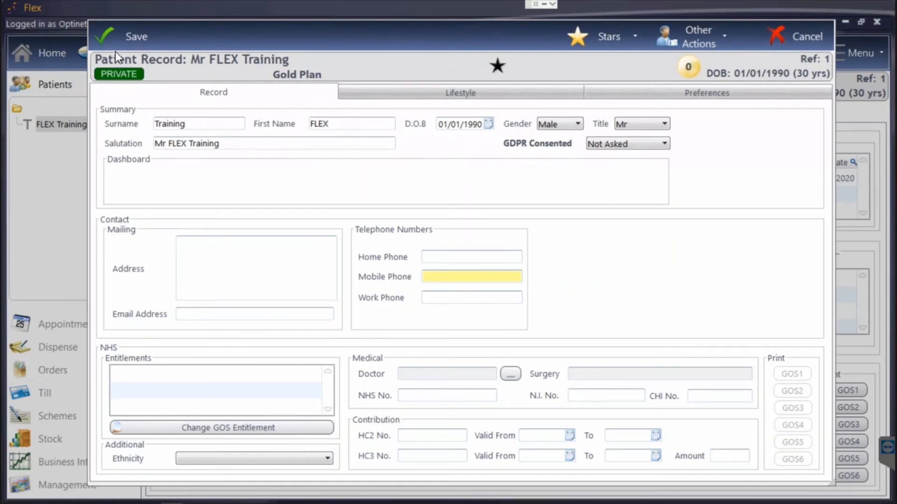
click(114, 45)
click(439, 290)
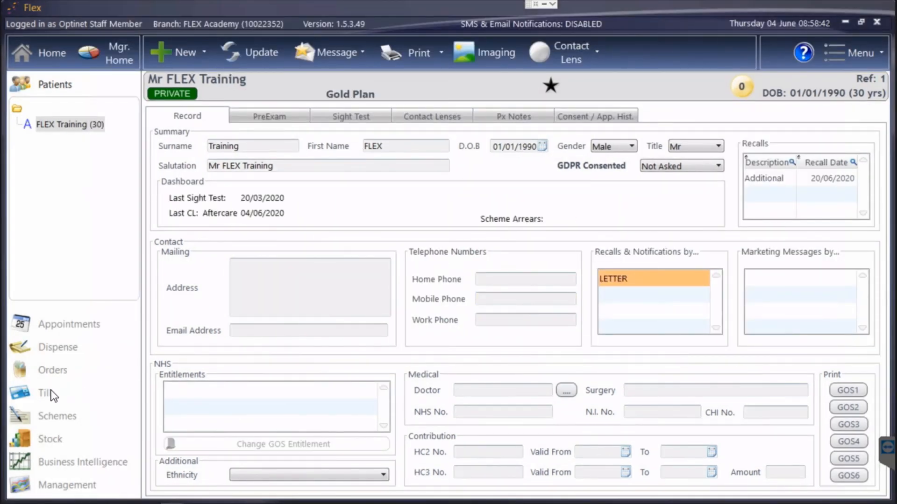
Ring up a £100 frame and a £50 private test at the till, then return home
click(44, 395)
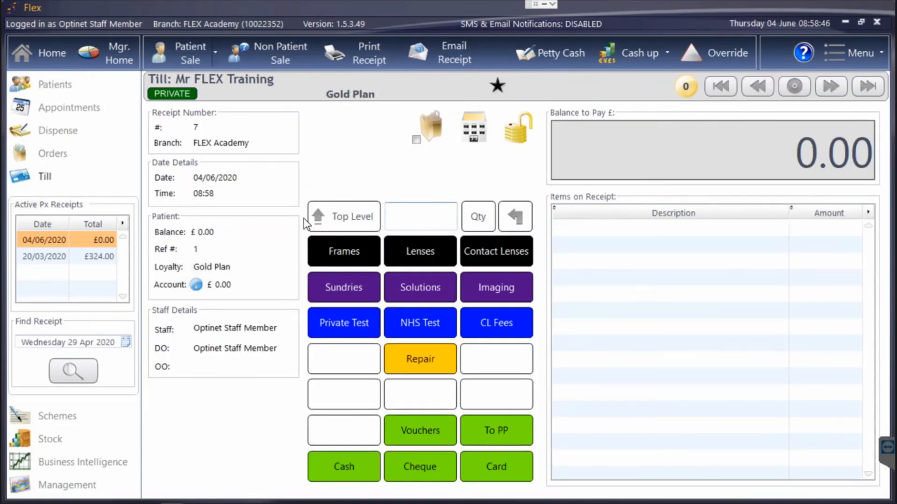
click(346, 249)
text(100)
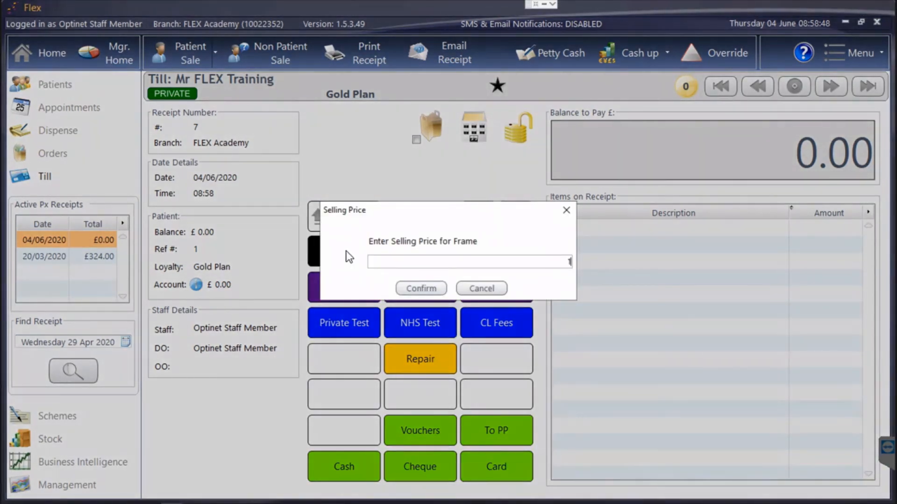
key(Return)
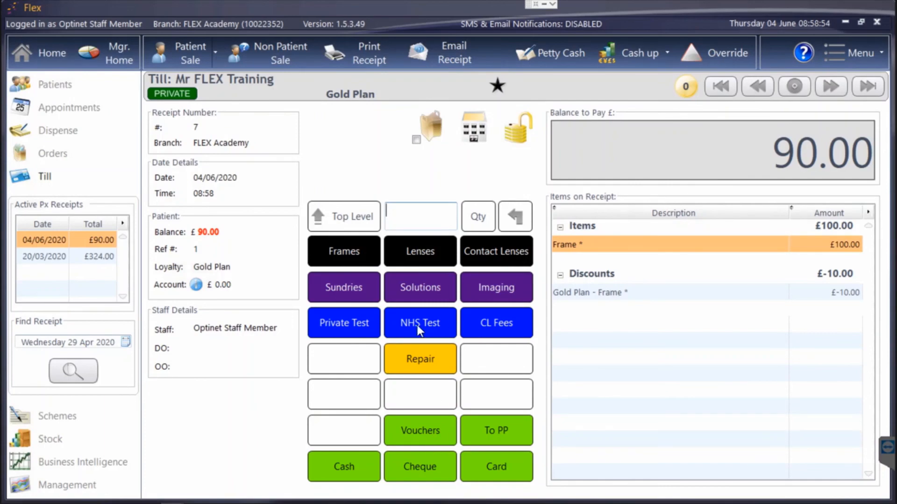
click(360, 321)
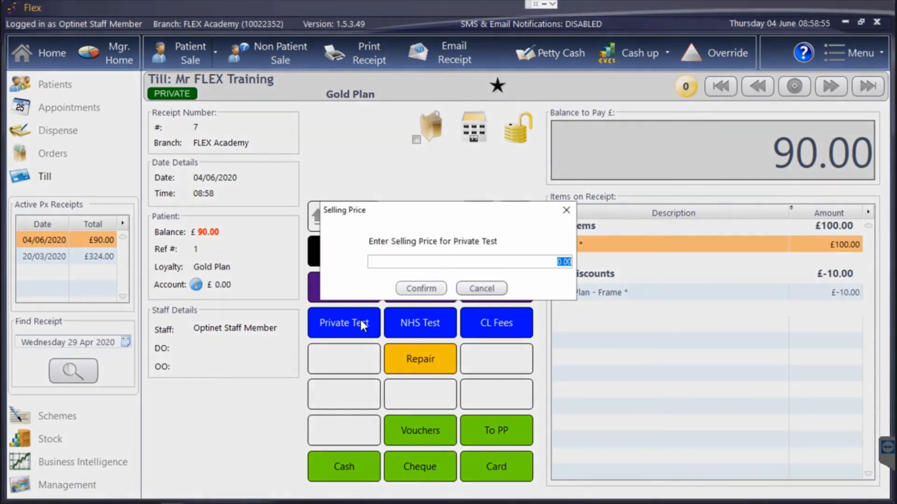
text(50)
key(Return)
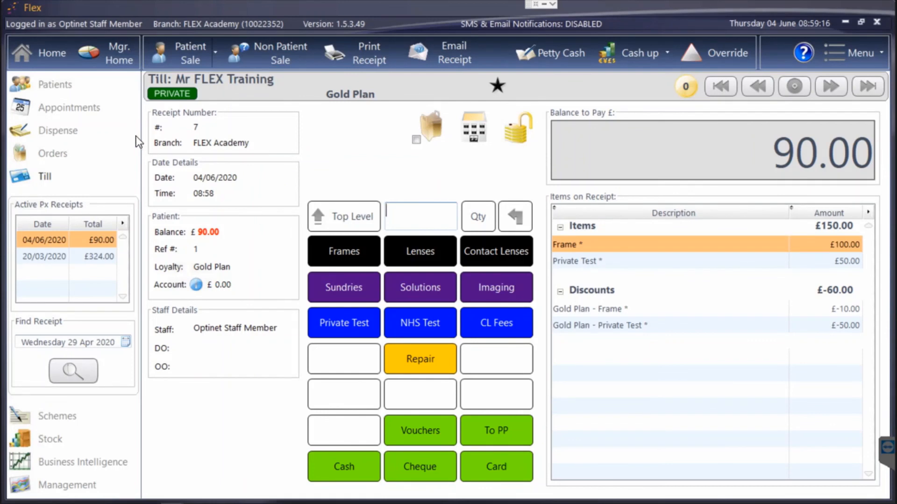
click(52, 55)
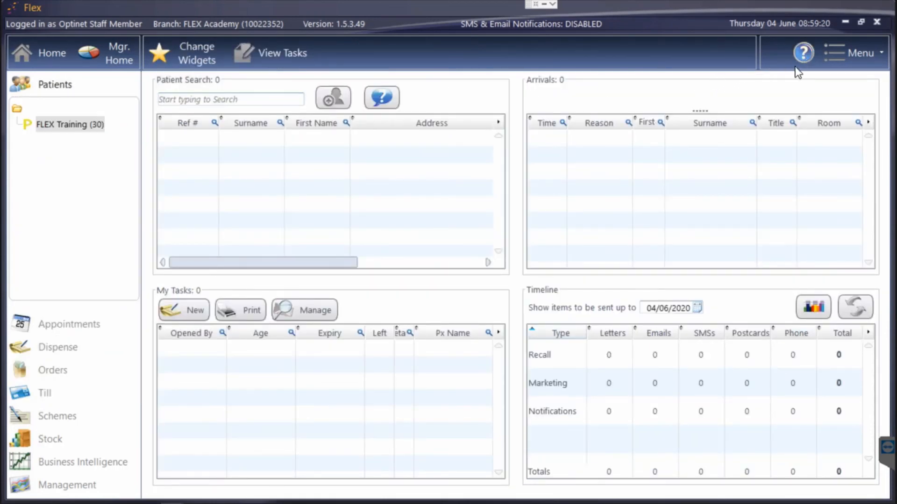
Search the help site for 'loyalty' and open the 'How Do I Set Up Loyalty?' article
click(805, 53)
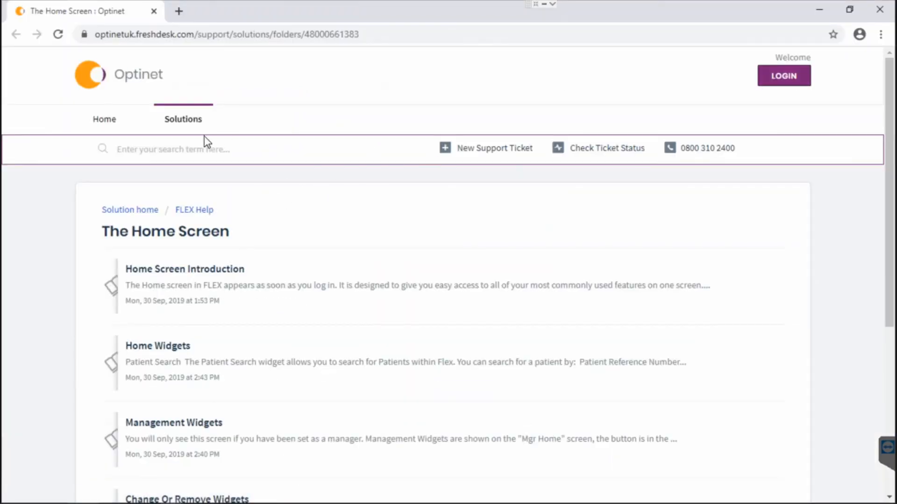
click(116, 149)
text(lo)
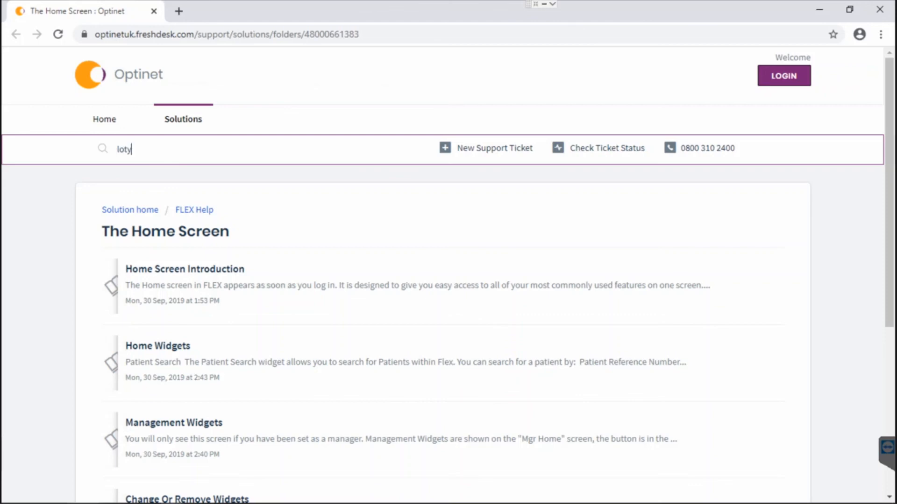
text(yalty)
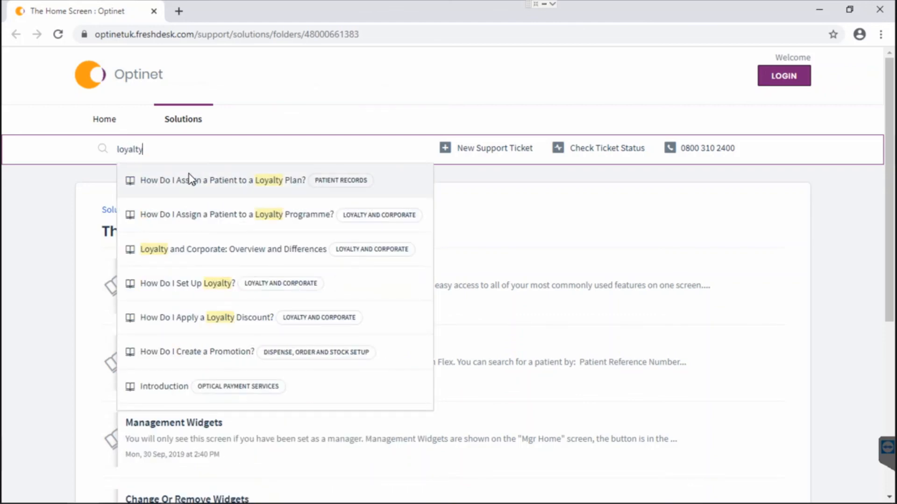
click(181, 281)
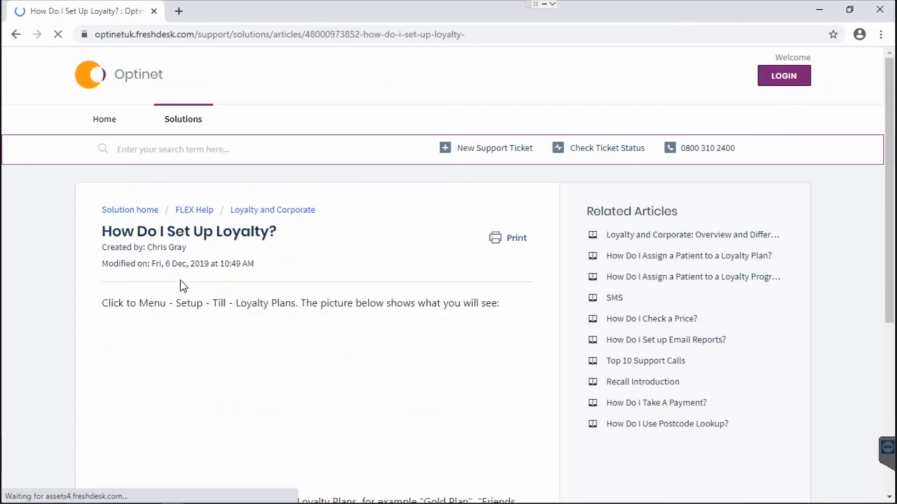
scroll(322, 266, down, 3)
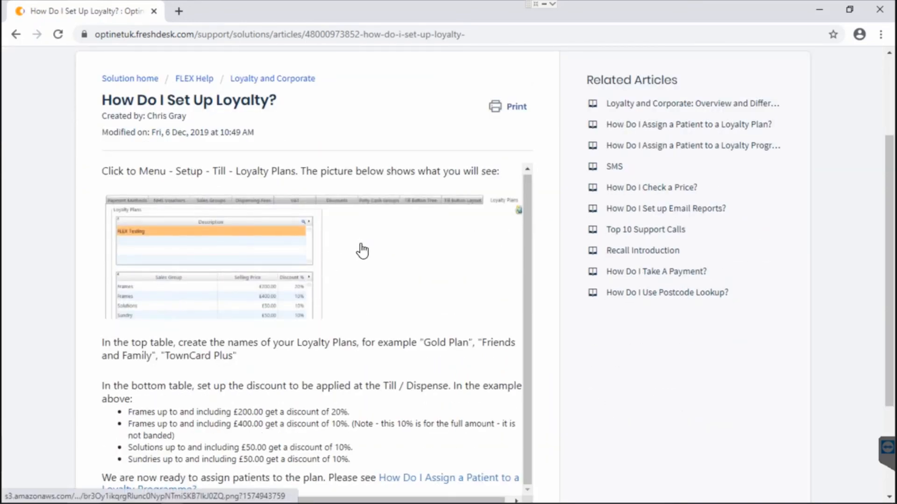
scroll(139, 206, up, 3)
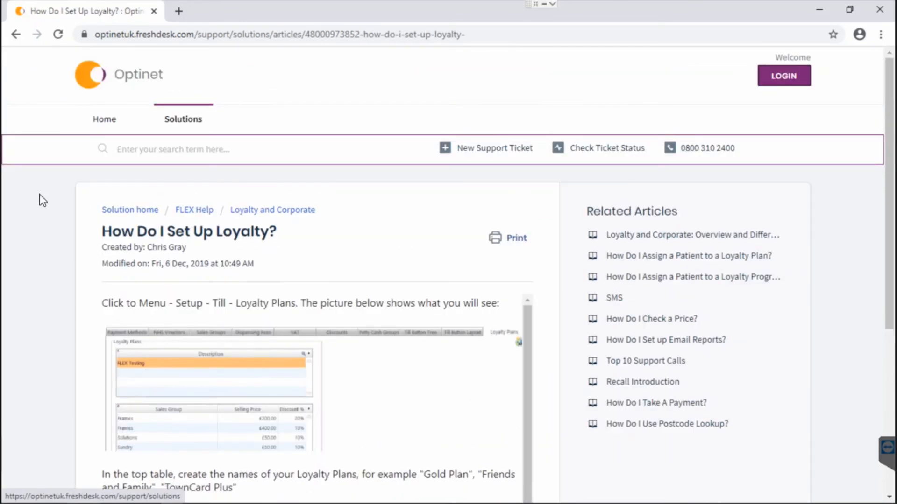
Review the Submit a ticket form, then close Chrome and lock FLEX with F12
click(491, 155)
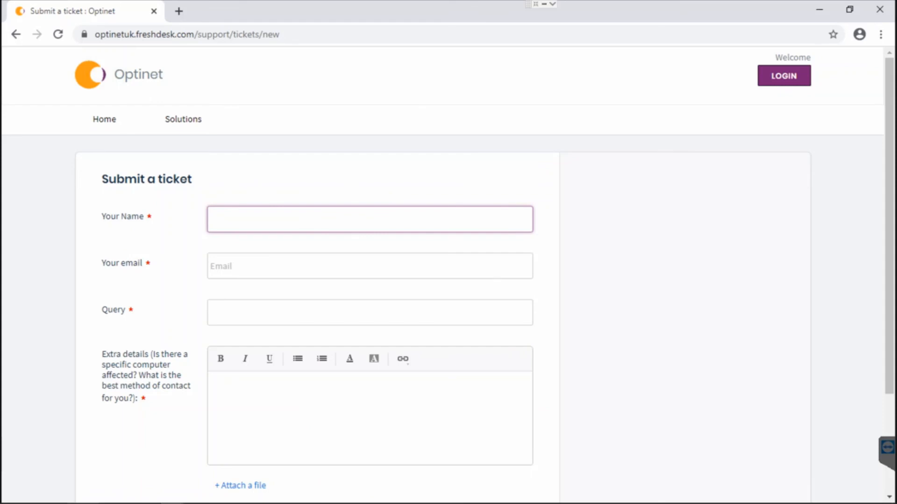
scroll(406, 236, down, 3)
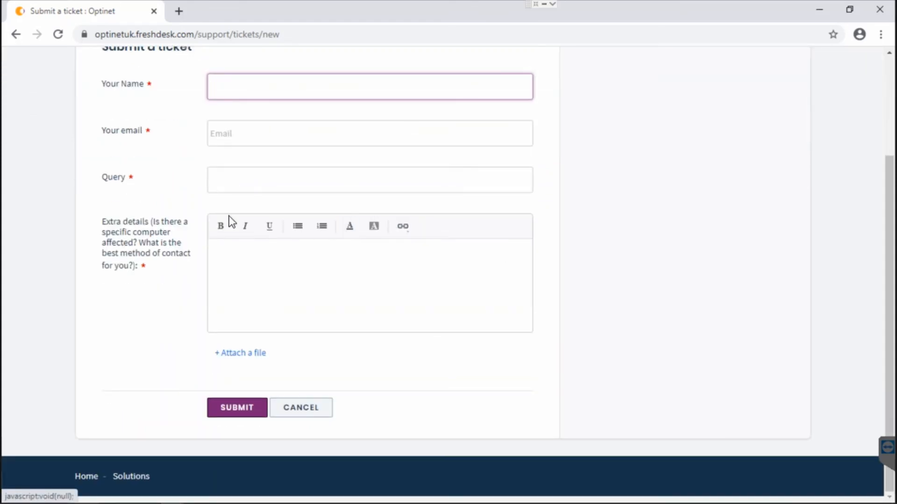
scroll(229, 221, up, 3)
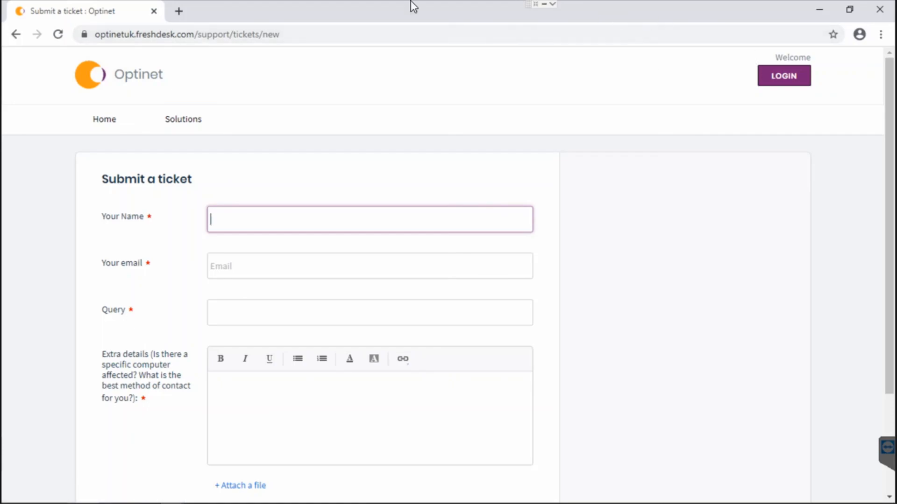
click(883, 9)
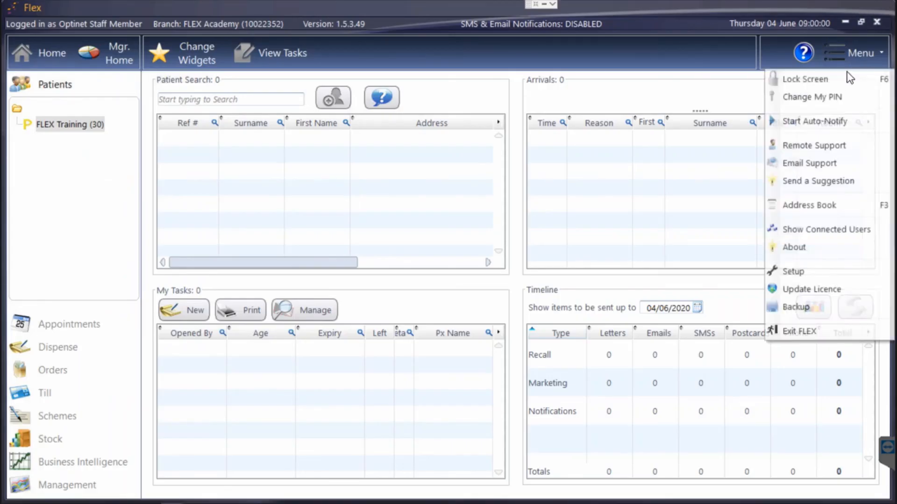
key(F12)
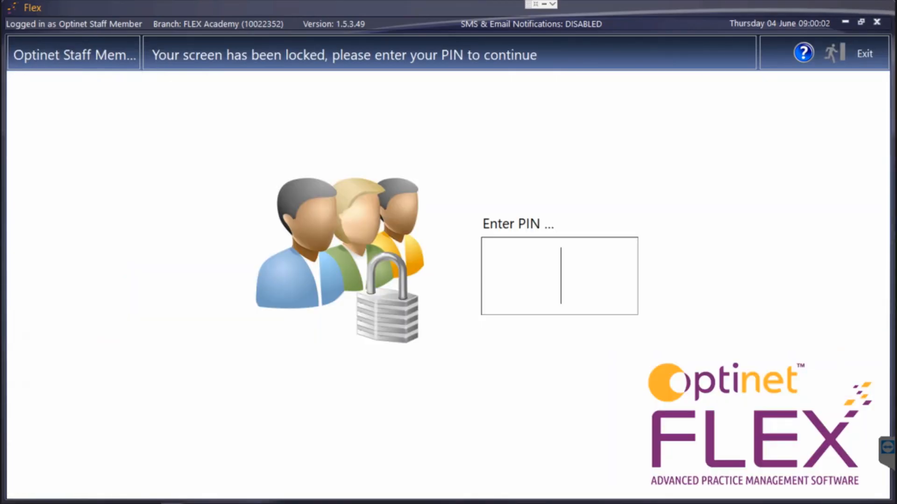